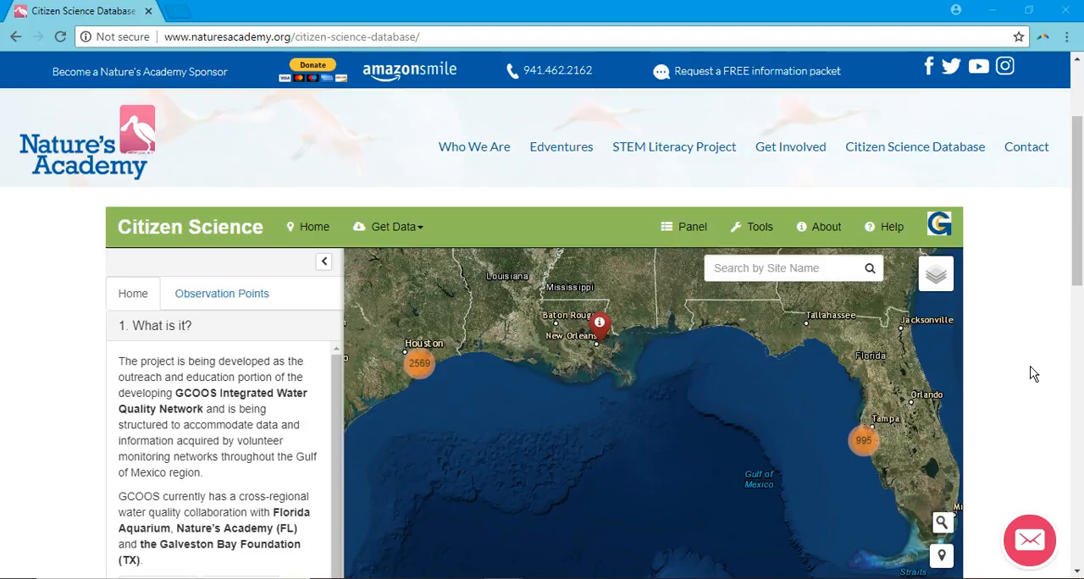
Step: Open the Nature's Academy monitoring data in the Citizen Science database
mouse_move(963, 149)
left_click(415, 235)
left_click(410, 284)
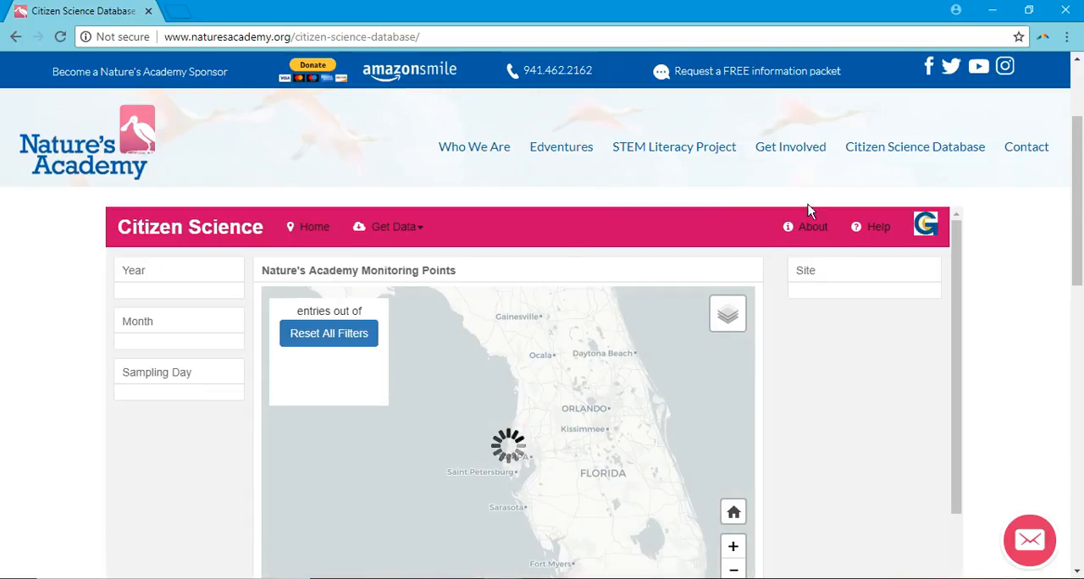
left_click_drag(1083, 176, 1083, 183)
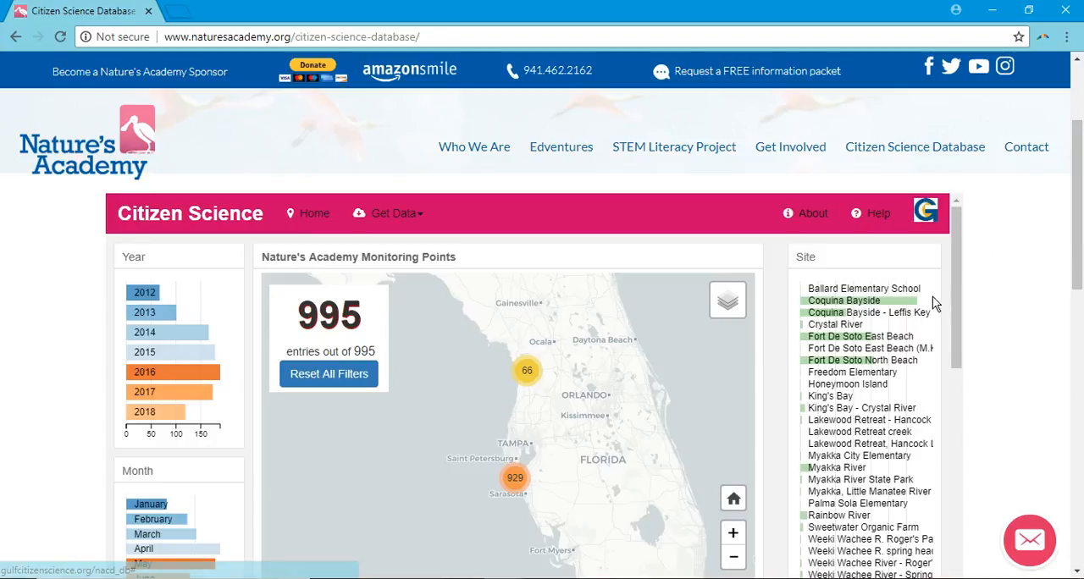
Step: Filter the monitoring points to the Coquina Bayside and Coquina Bayside - Leffis Key sites for the year 2017
left_click(735, 536)
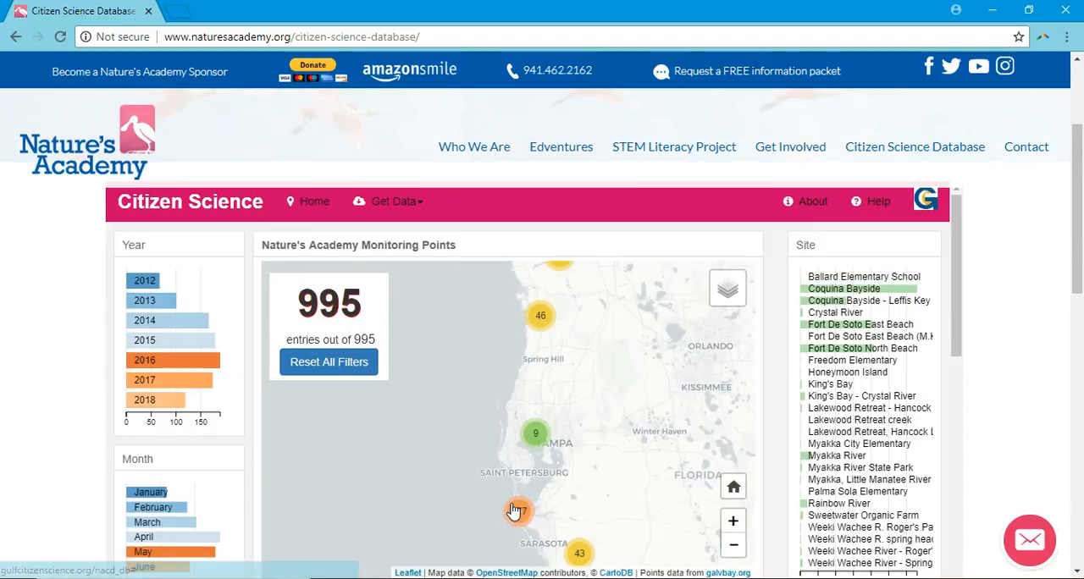
mouse_move(614, 388)
left_mouse_down()
mouse_move(608, 369)
mouse_move(608, 423)
mouse_move(598, 377)
left_mouse_up()
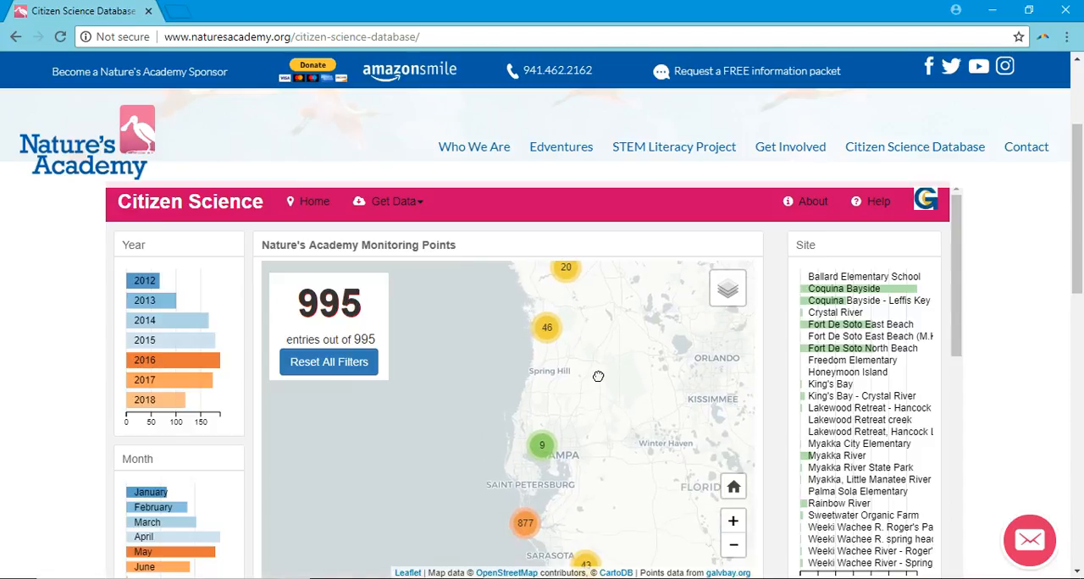
left_click_drag(1079, 178, 1079, 188)
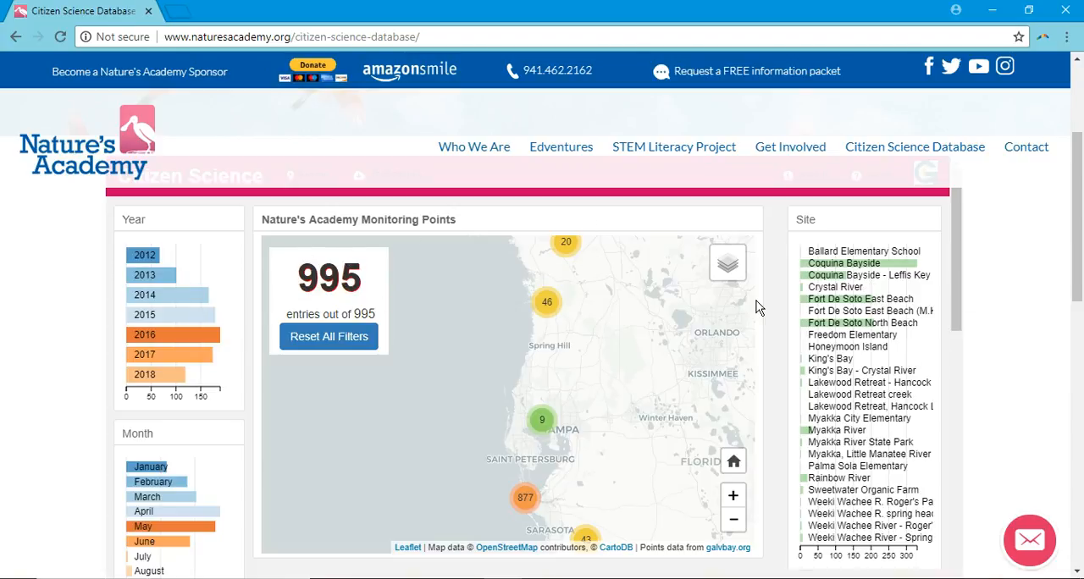
left_click(826, 269)
left_click(831, 295)
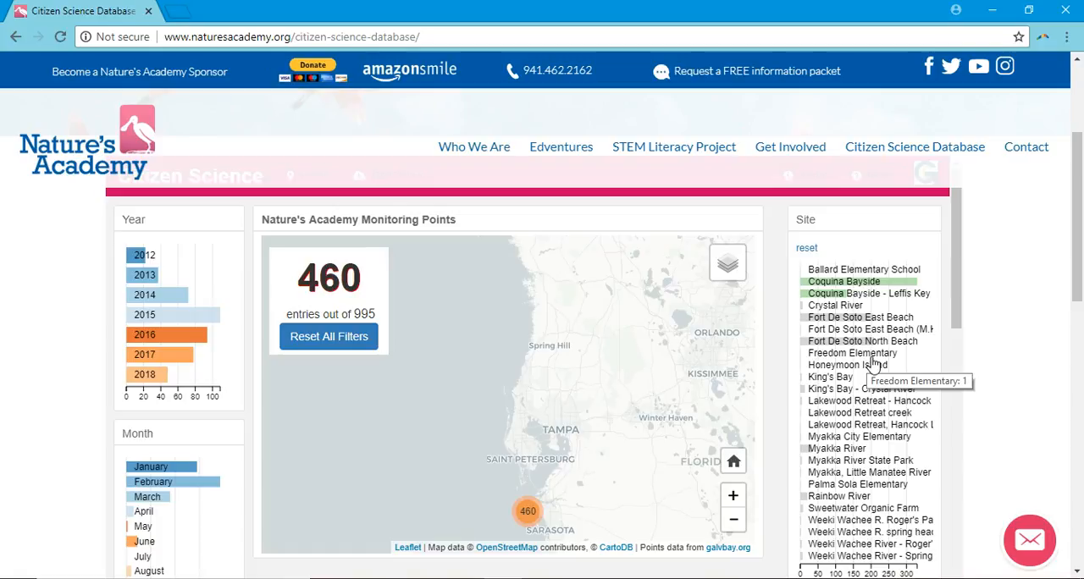
left_click(157, 367)
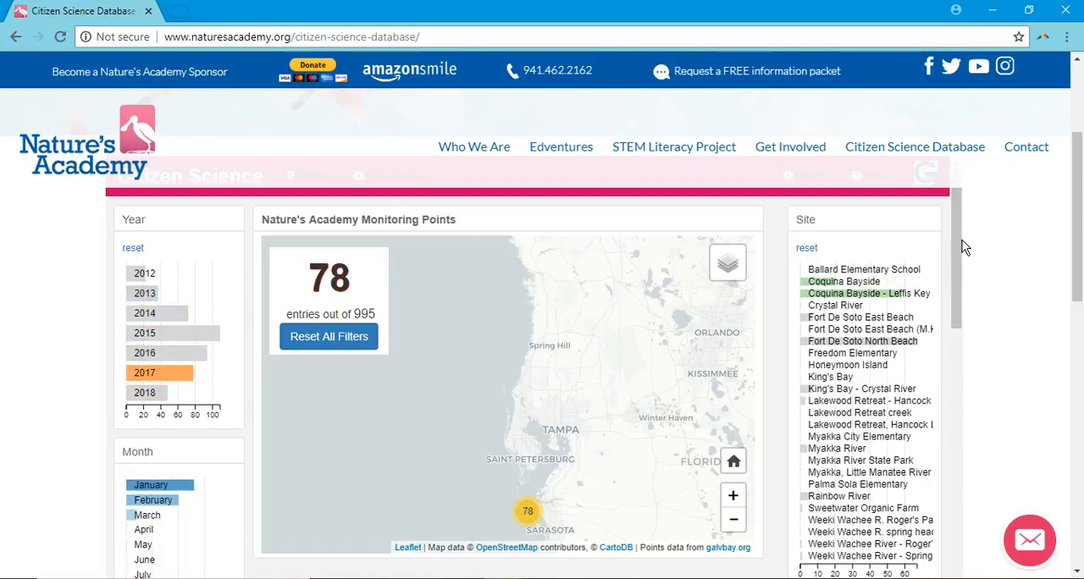
Step: Set the data table of filtered entries to show all rows
left_click_drag(962, 242, 932, 426)
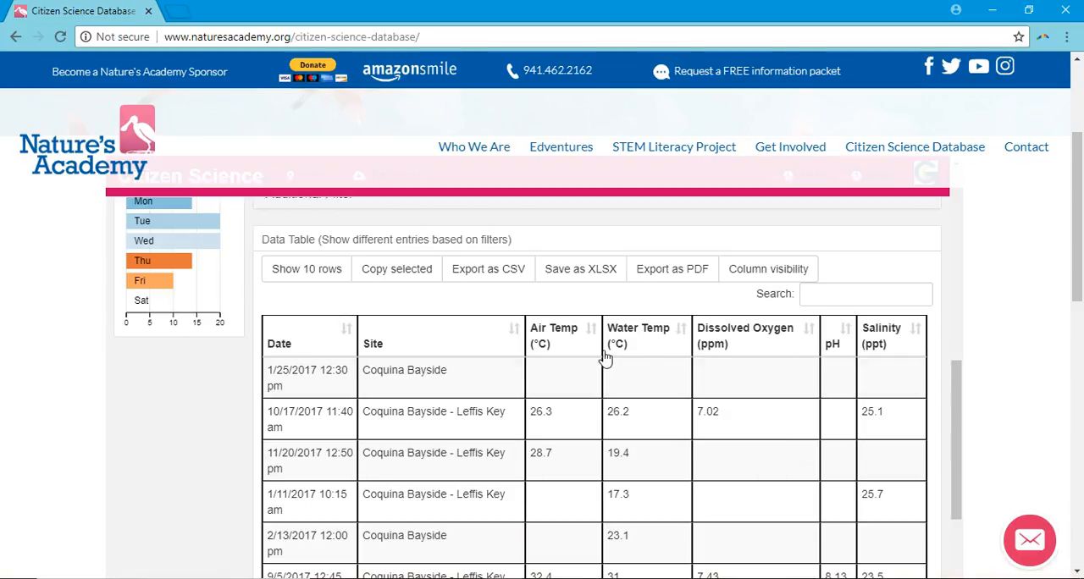
left_click(308, 271)
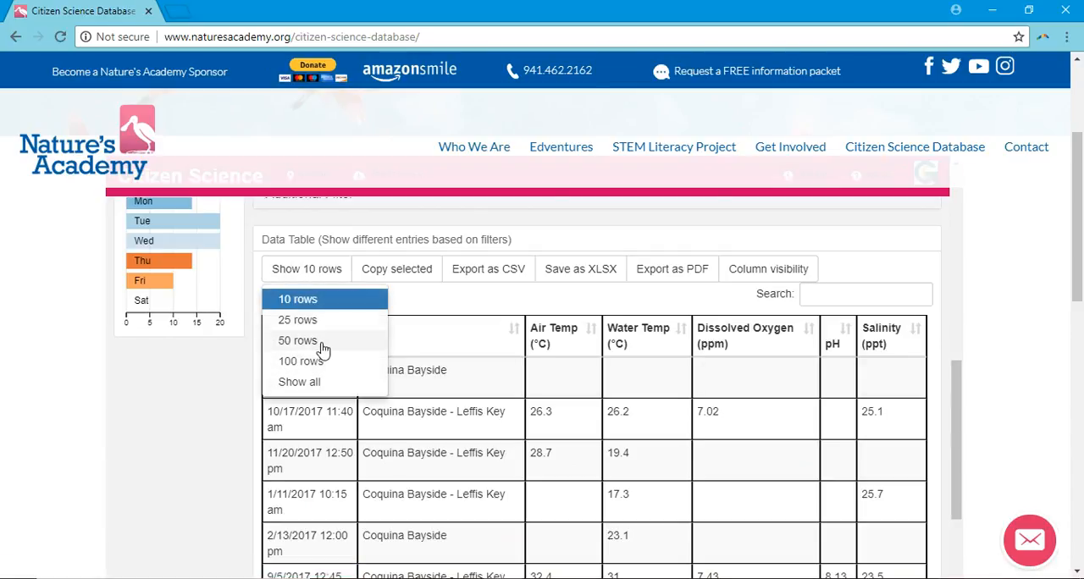
left_click(313, 383)
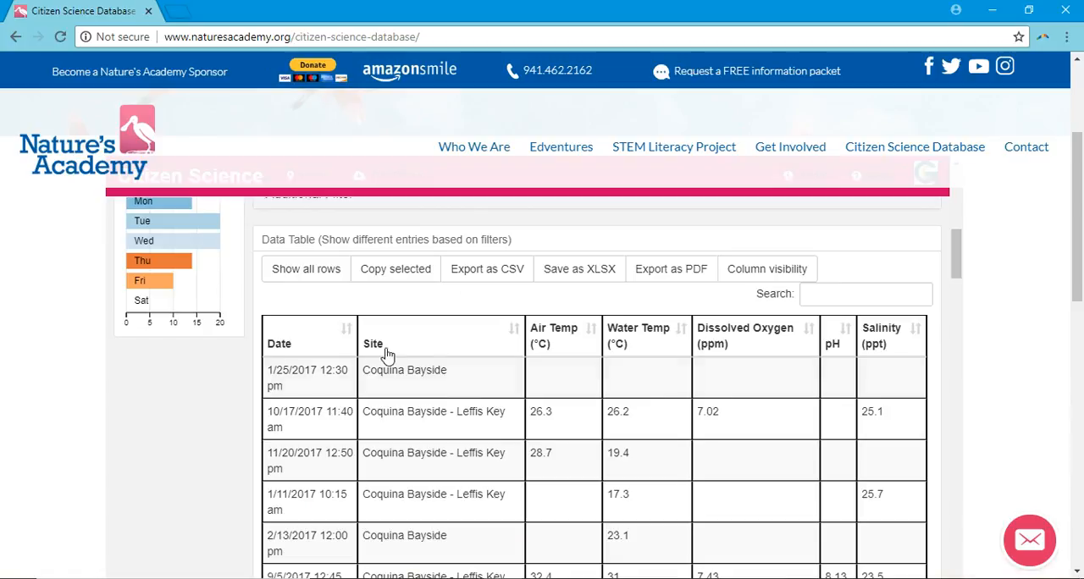
Step: Hide the Site, Air Temp, Water Temp, Dissolved Oxygen, pH and Salinity columns in the data table
left_click(755, 275)
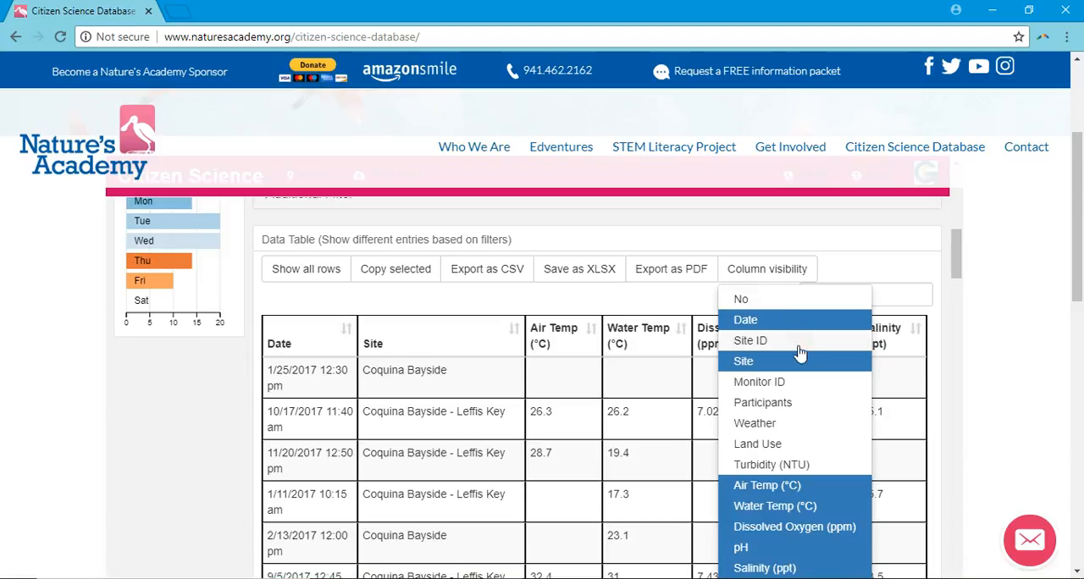
left_click(775, 370)
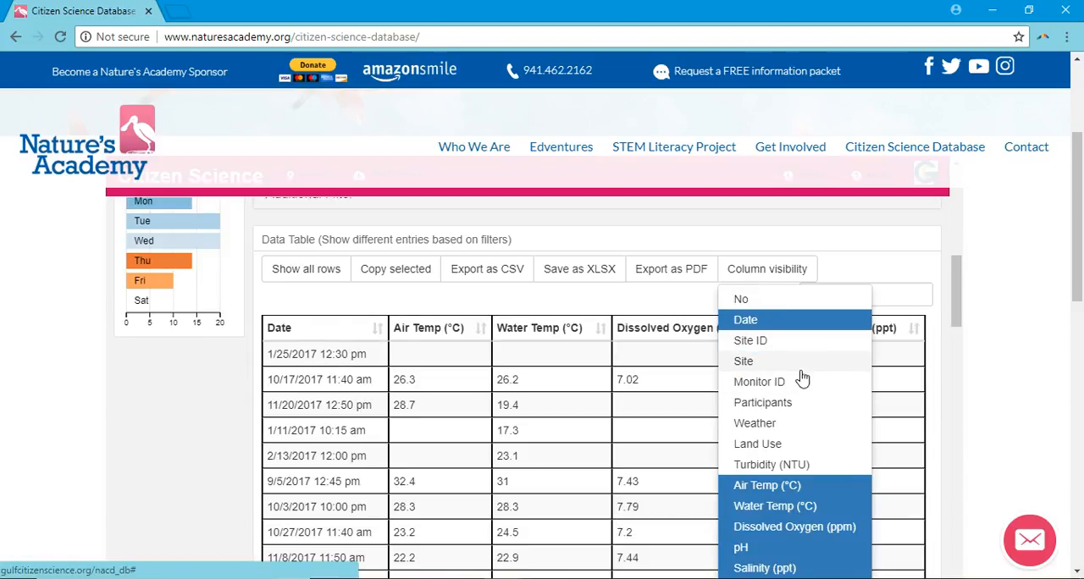
scroll(796, 370, "down", 2)
scroll(788, 319, "up", 1)
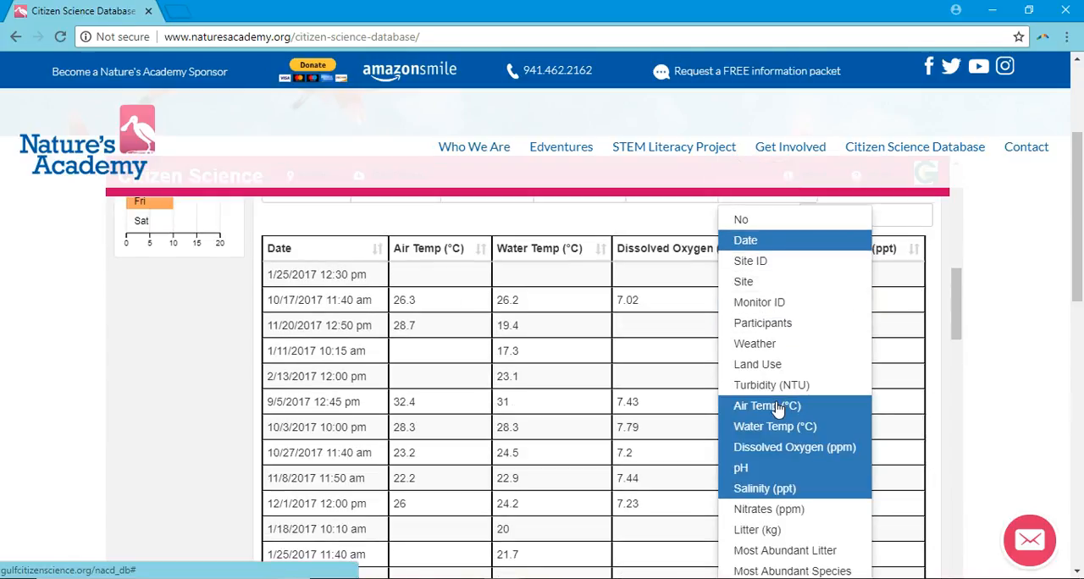
left_click(775, 406)
left_click(775, 426)
left_click(777, 450)
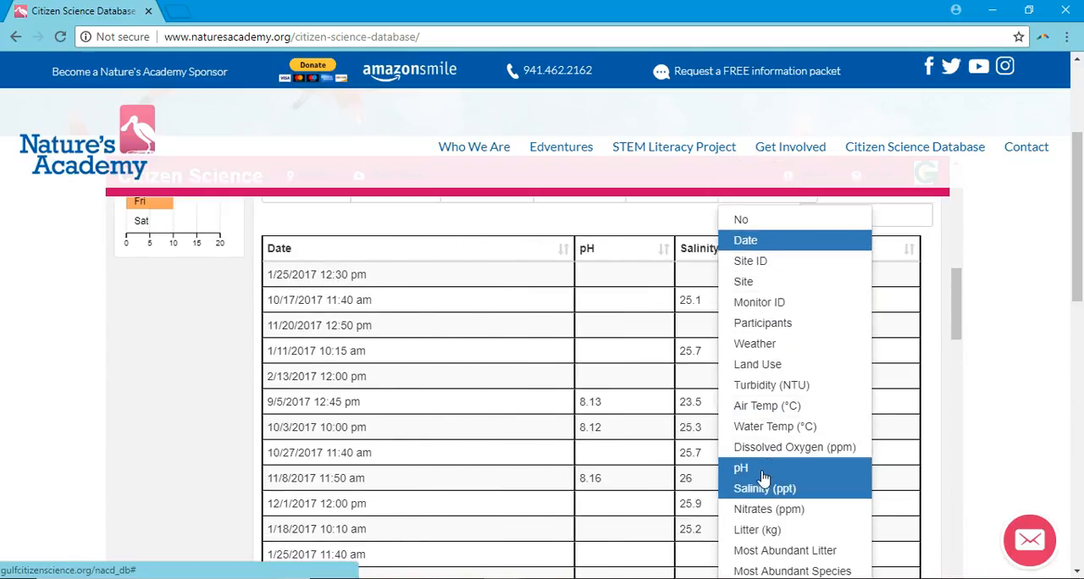
left_click(771, 468)
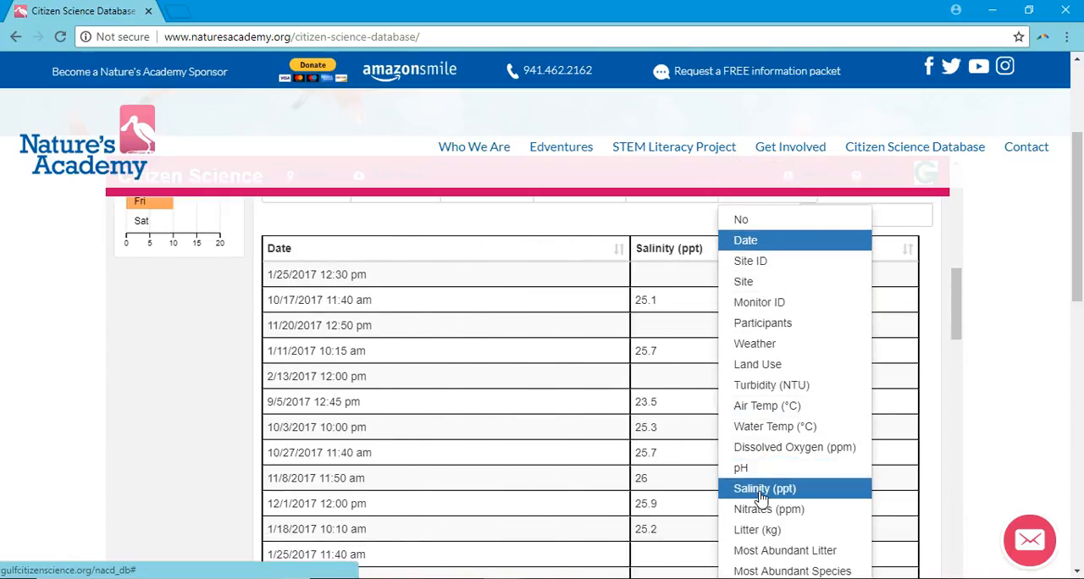
left_click(761, 491)
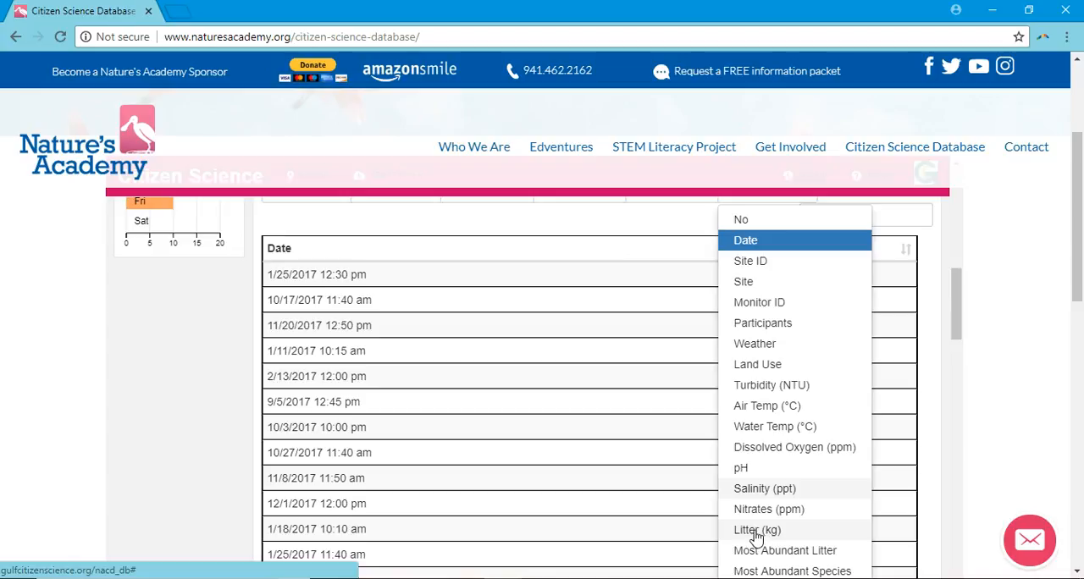
Step: Add the Litter (kg) column to the data table and close the column list
left_click(757, 534)
left_click(934, 282)
scroll(932, 283, "up", 1)
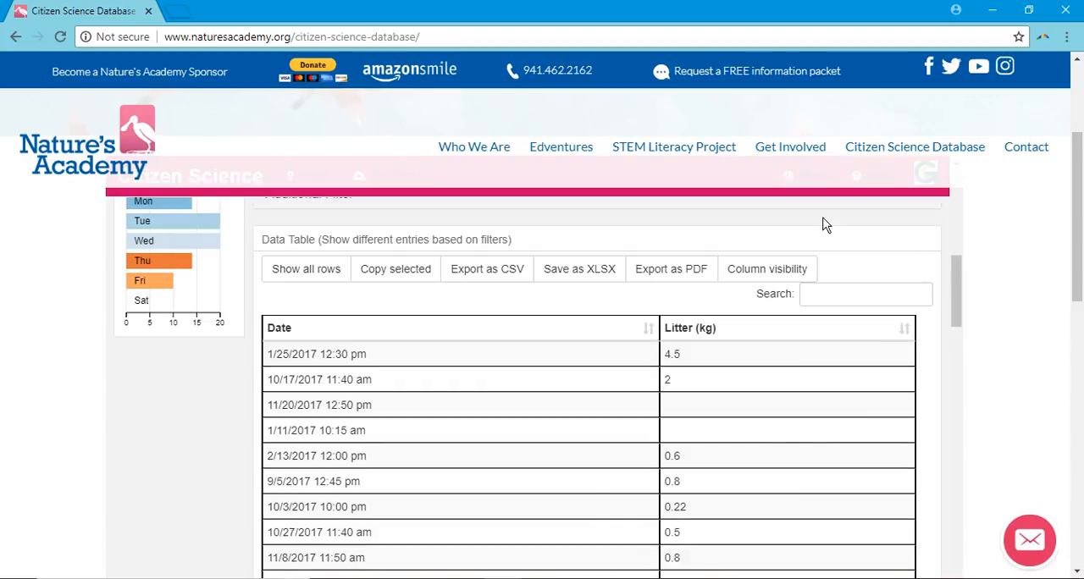
Step: Save the filtered table as an XLSX file and open it in Excel with editing enabled
left_click(577, 283)
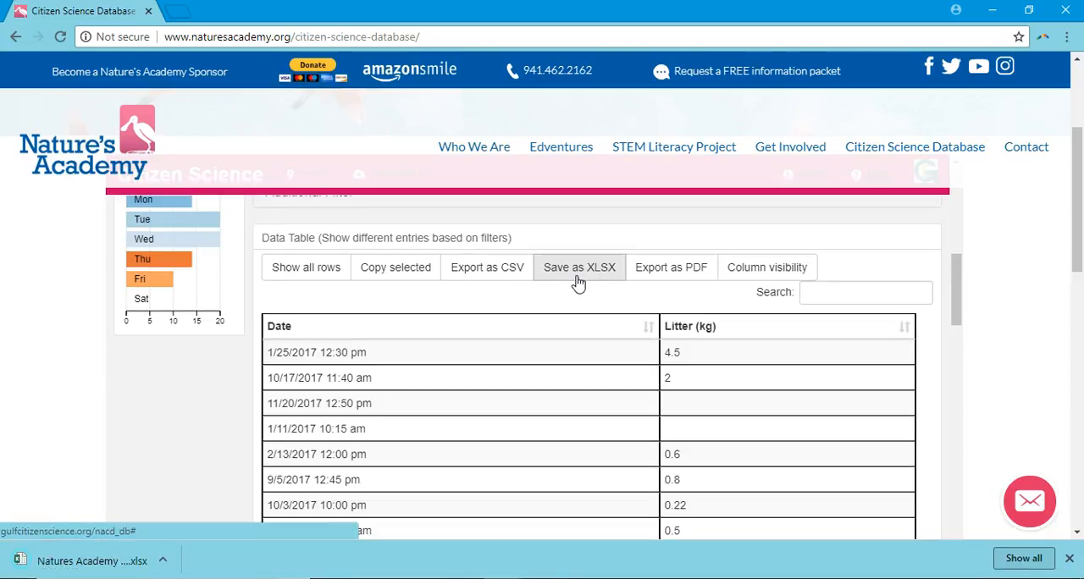
left_click(111, 561)
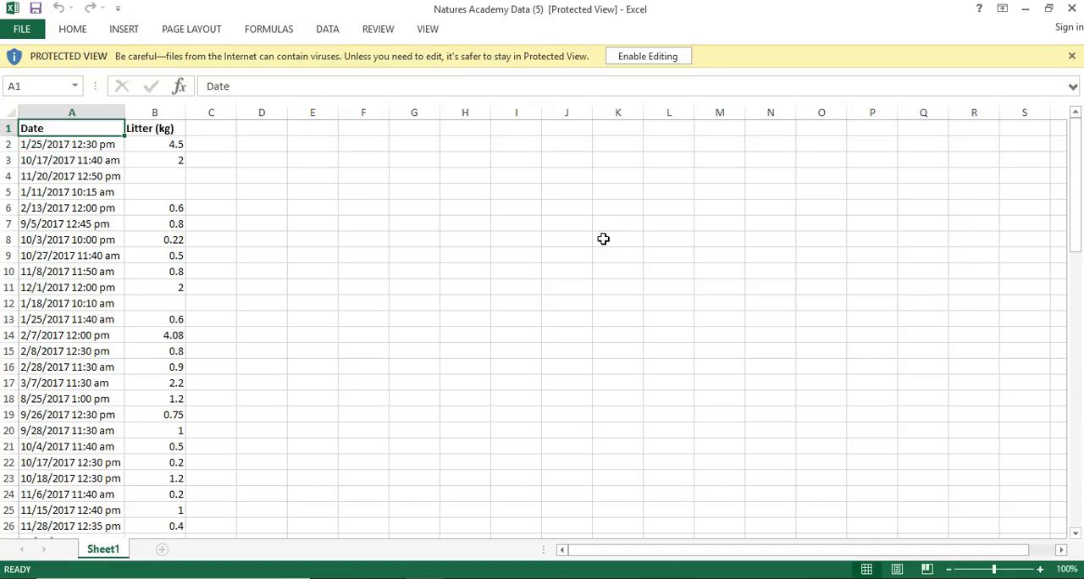
left_click(649, 57)
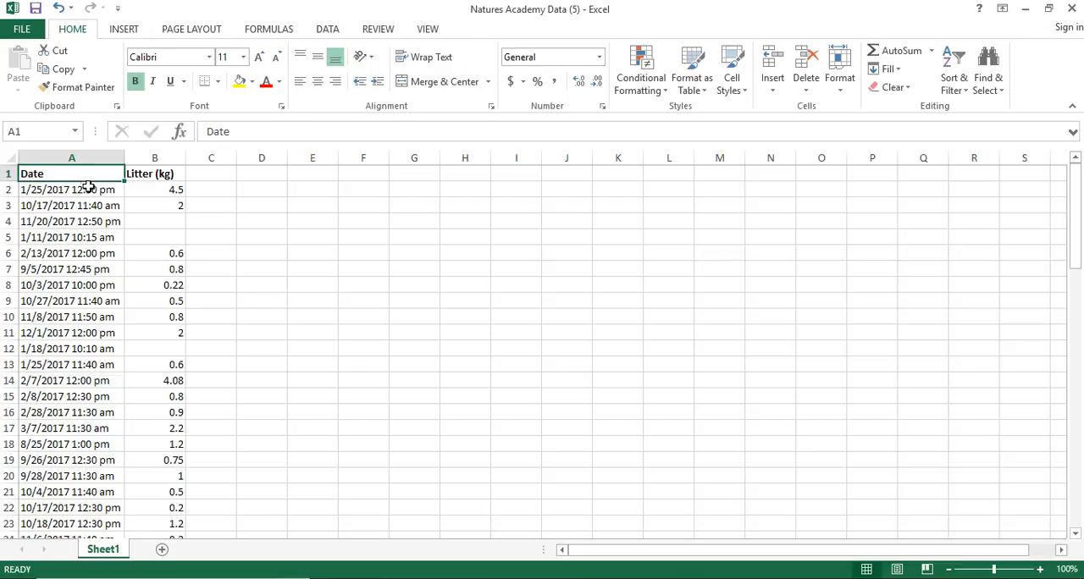
Step: Sort the Date and Litter (kg) columns from A to Z
left_click_drag(75, 158, 140, 156)
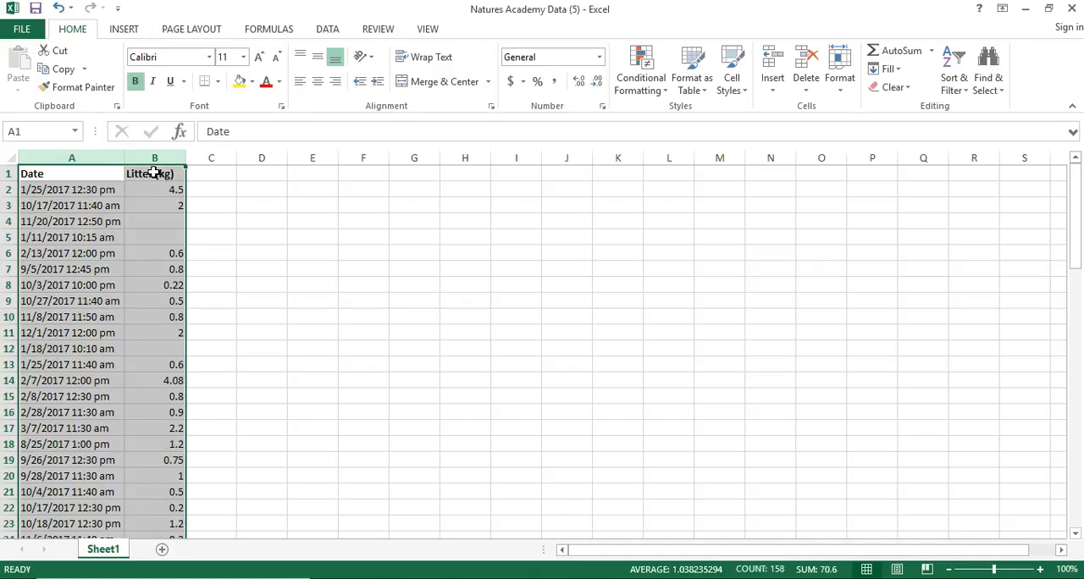
left_click_drag(73, 159, 150, 161)
left_click(964, 93)
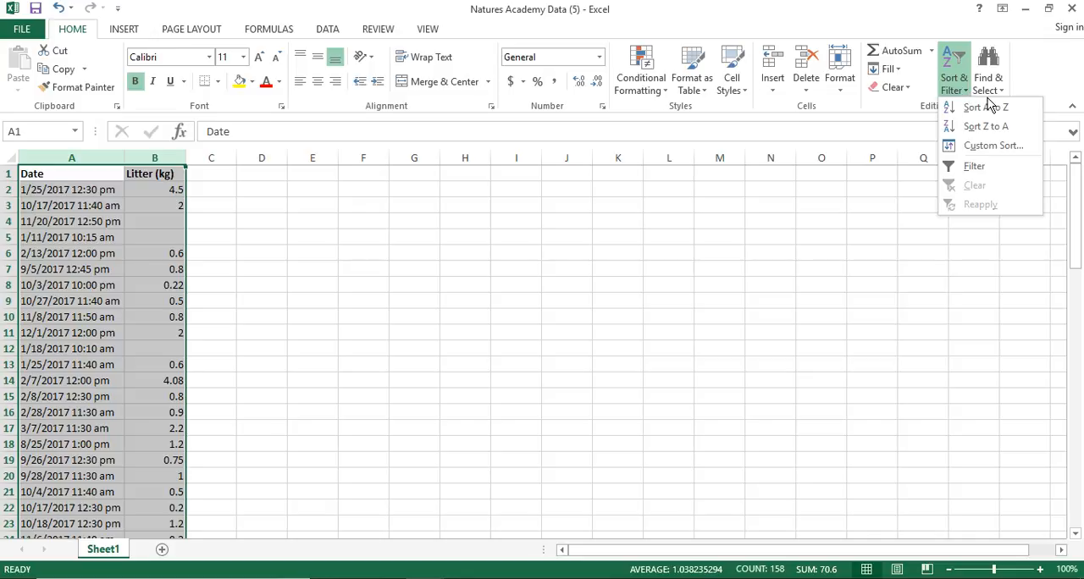
left_click(990, 108)
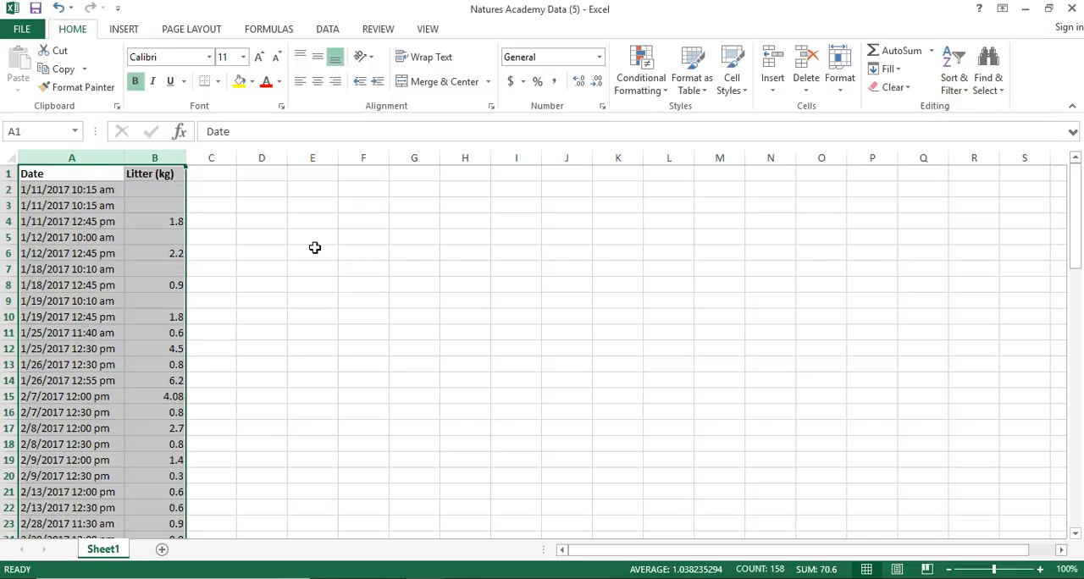
left_click(315, 247)
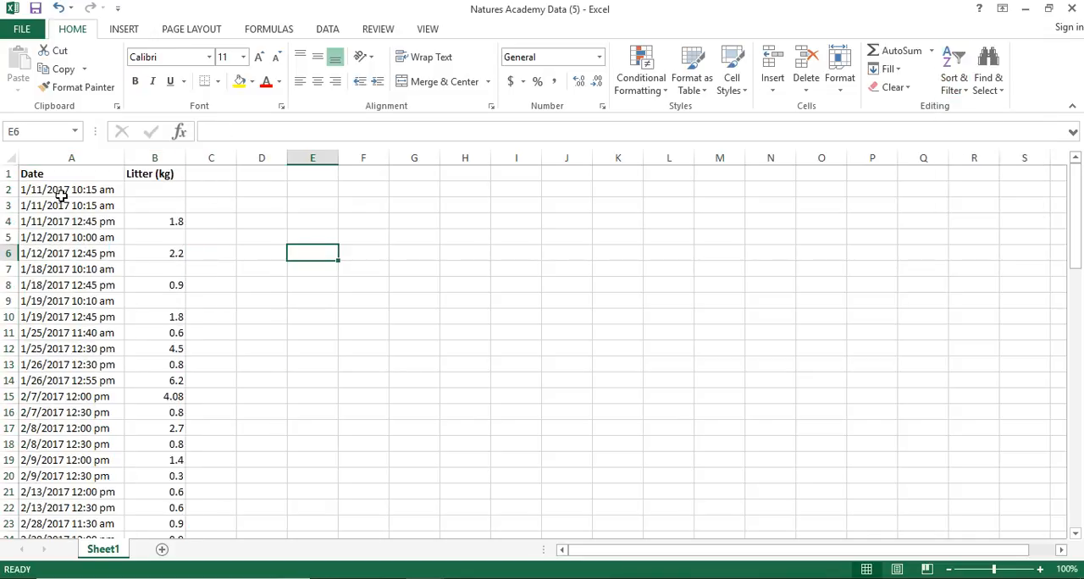
Step: Review the date order of the sorted litter entries and highlight the January rows, including the headers, in A1:B14
scroll(43, 419, "down", 10)
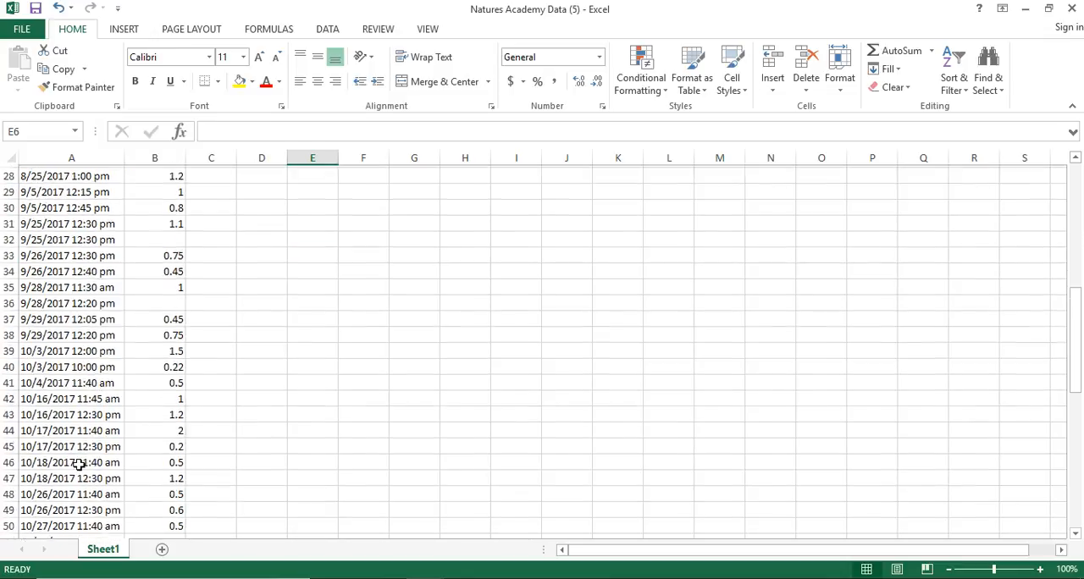
scroll(79, 466, "down", 11)
scroll(85, 461, "up", 9)
scroll(85, 462, "up", 12)
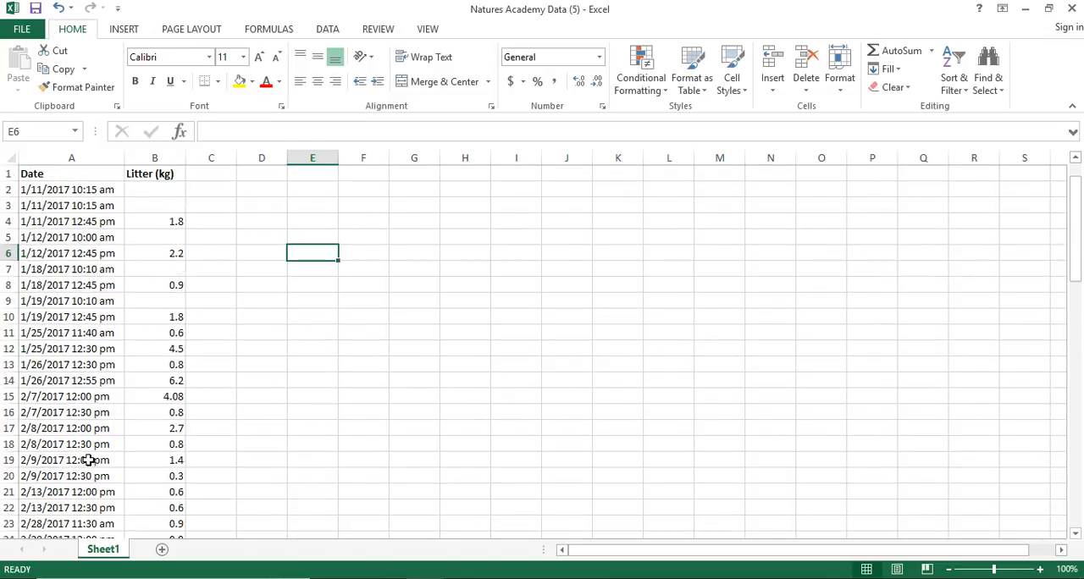
left_click(327, 238)
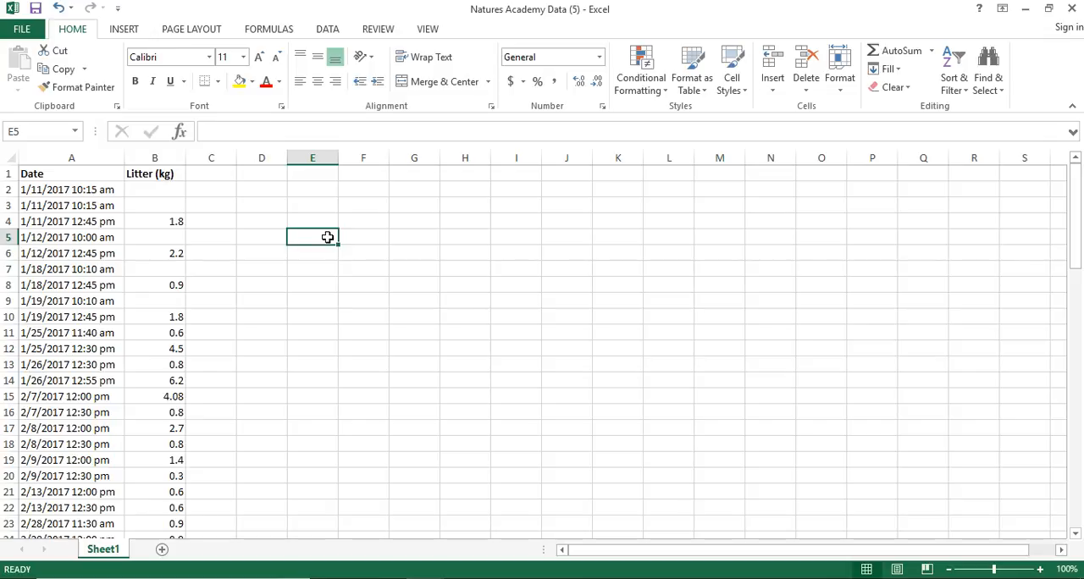
left_click_drag(70, 174, 161, 380)
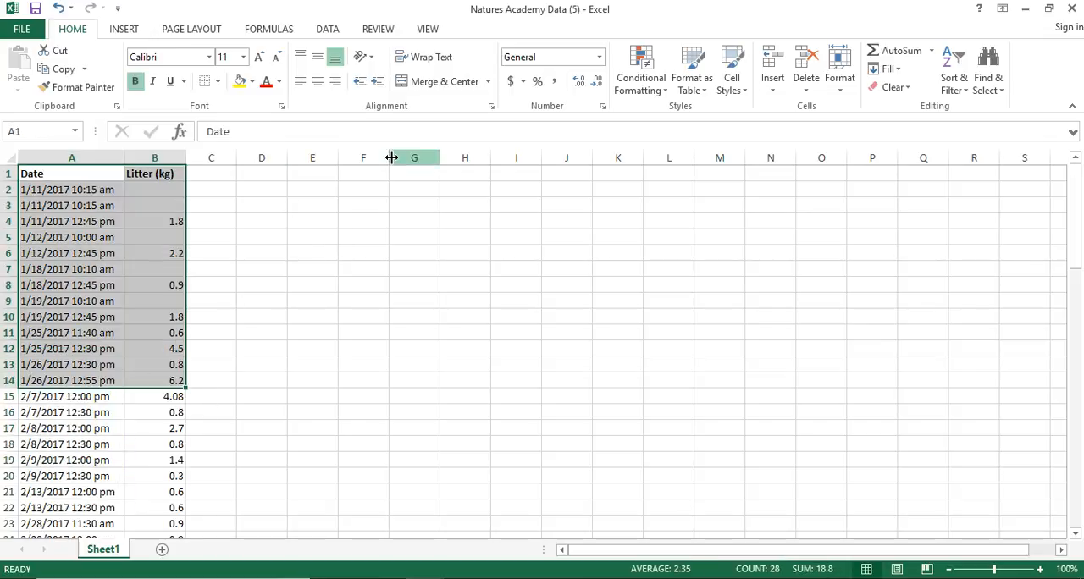
Step: Add the bold headings Month in D3 and Average Litter in E3
left_click(325, 207)
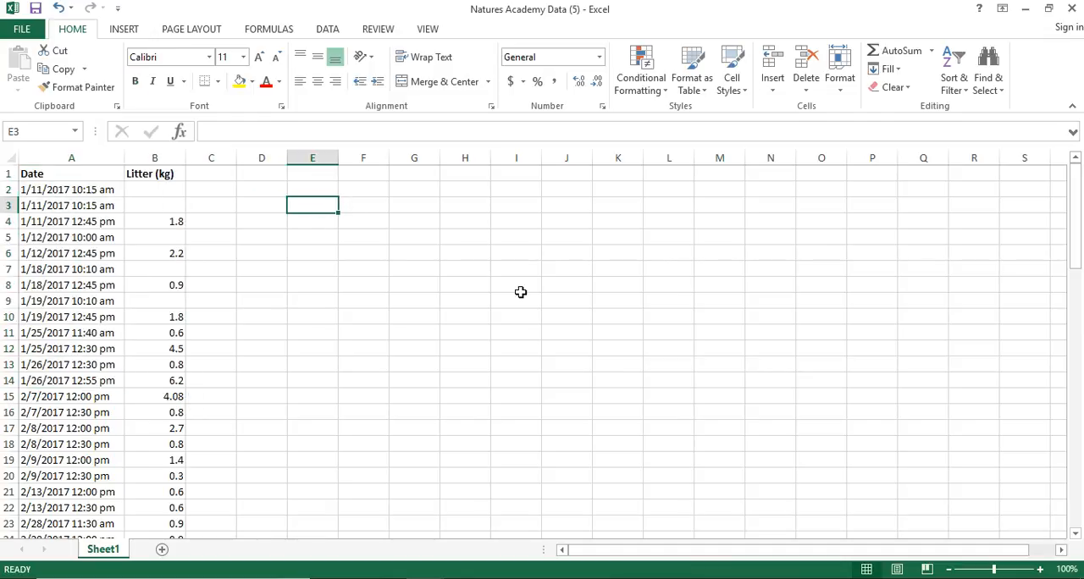
type("Average Litter")
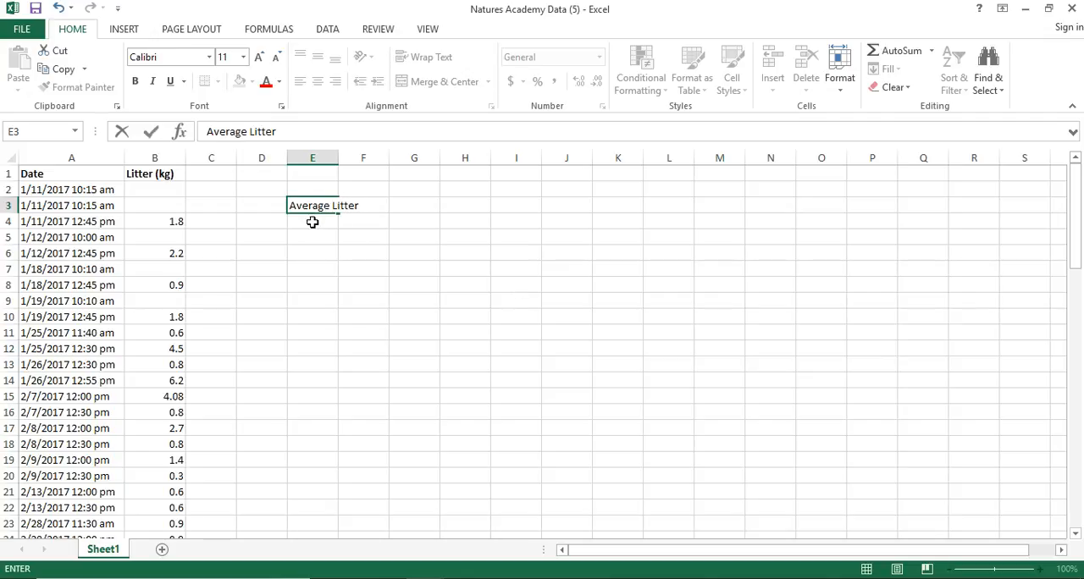
left_click(274, 207)
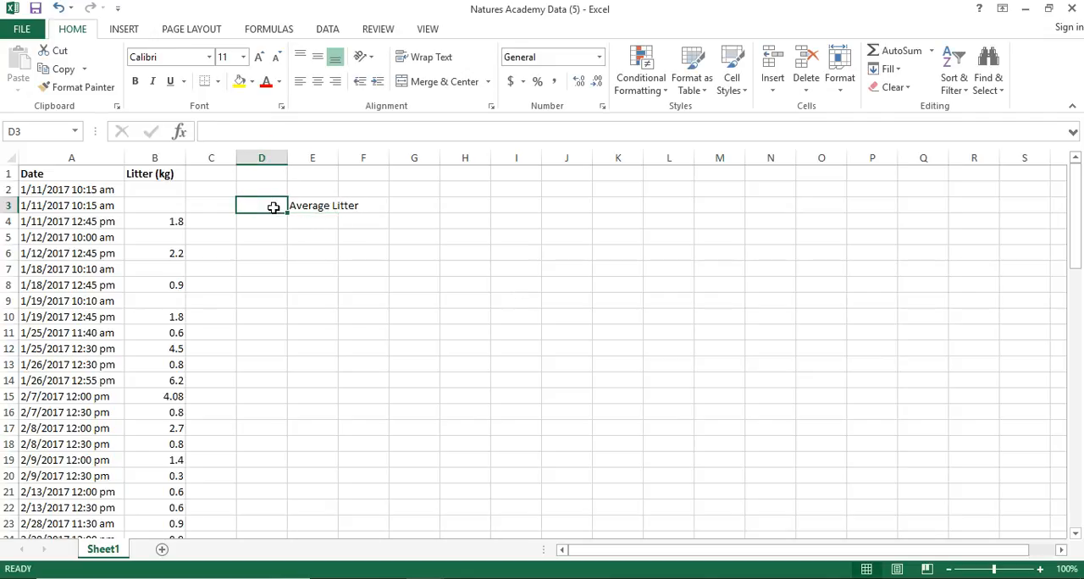
type("Month")
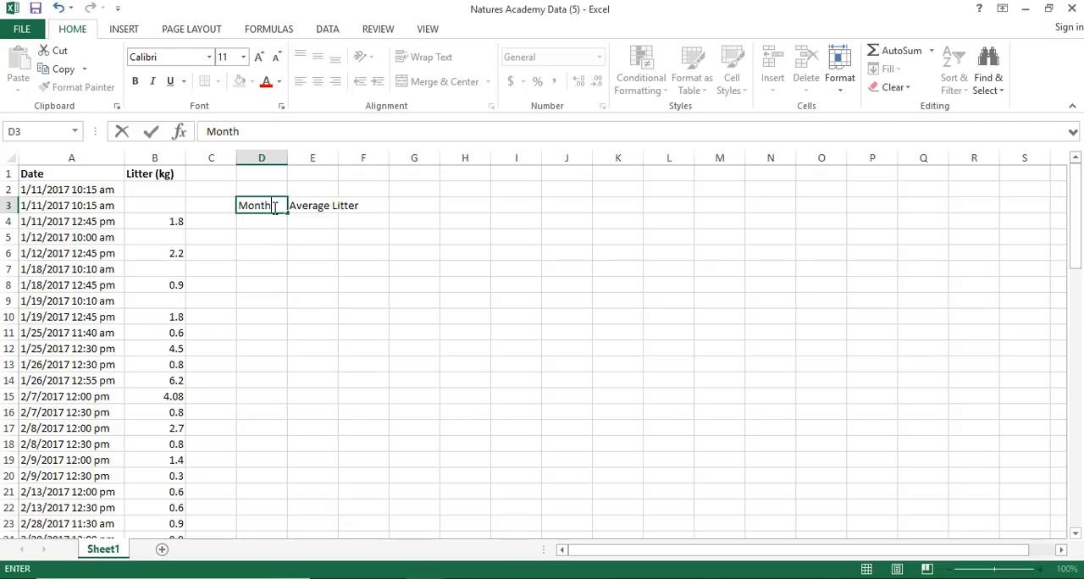
key("Return")
left_click_drag(269, 206, 319, 204)
left_click(135, 81)
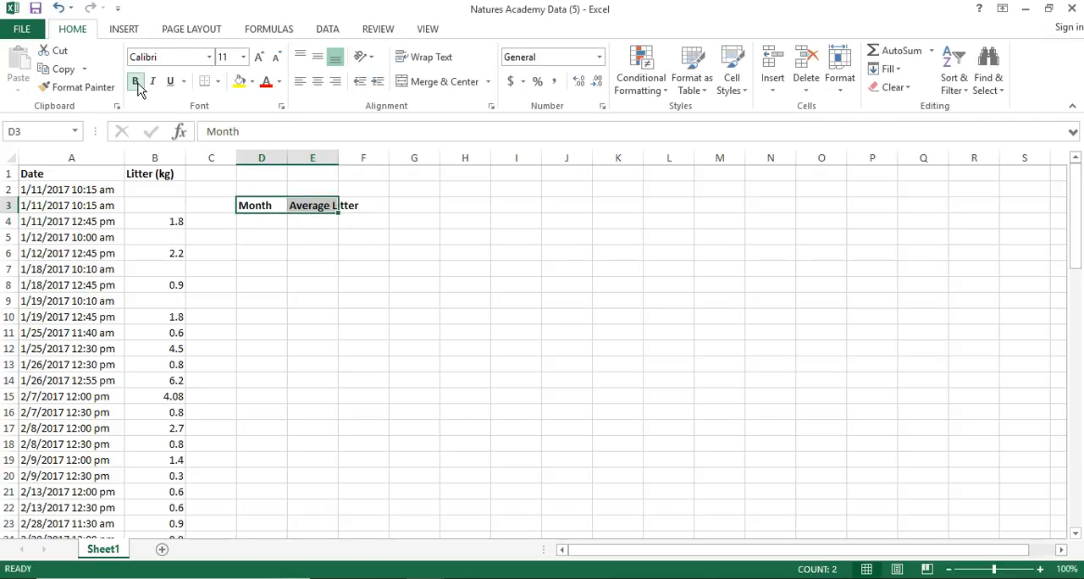
Step: Enter January in cell D4 under Month and select the adjacent Average Litter cell
left_click(258, 221)
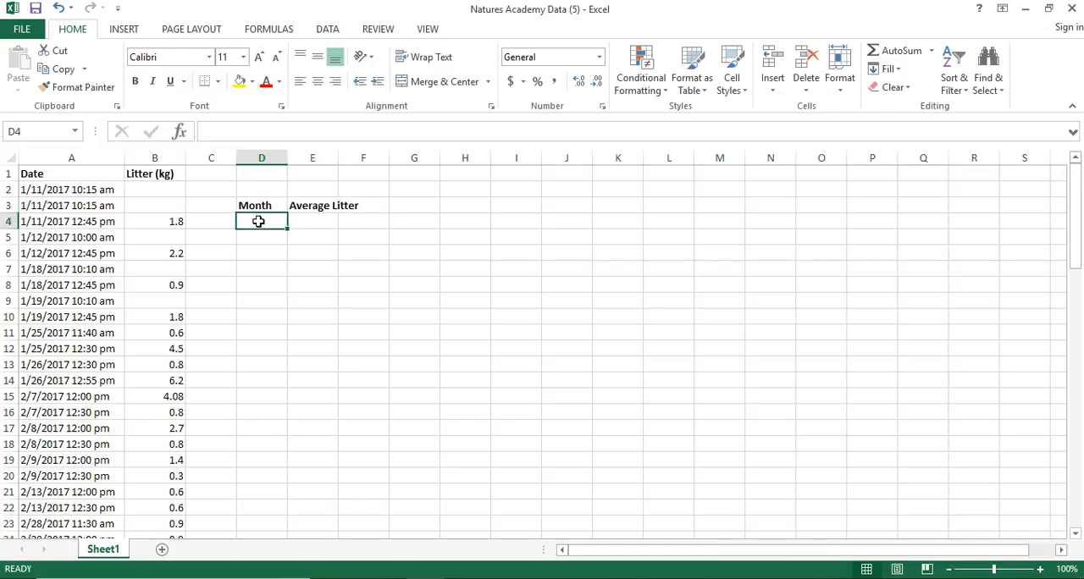
type("January")
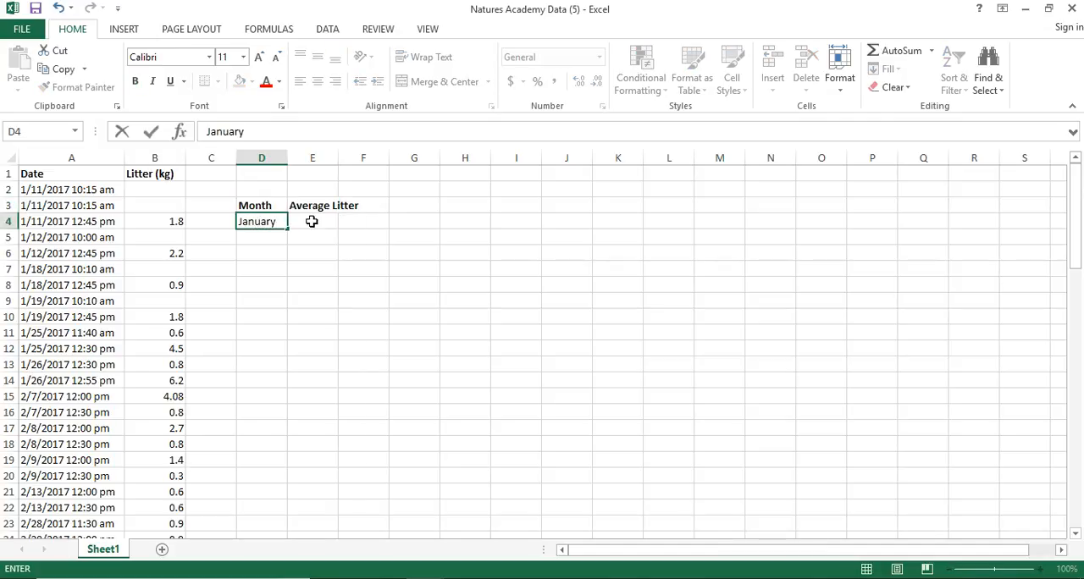
left_click(302, 219)
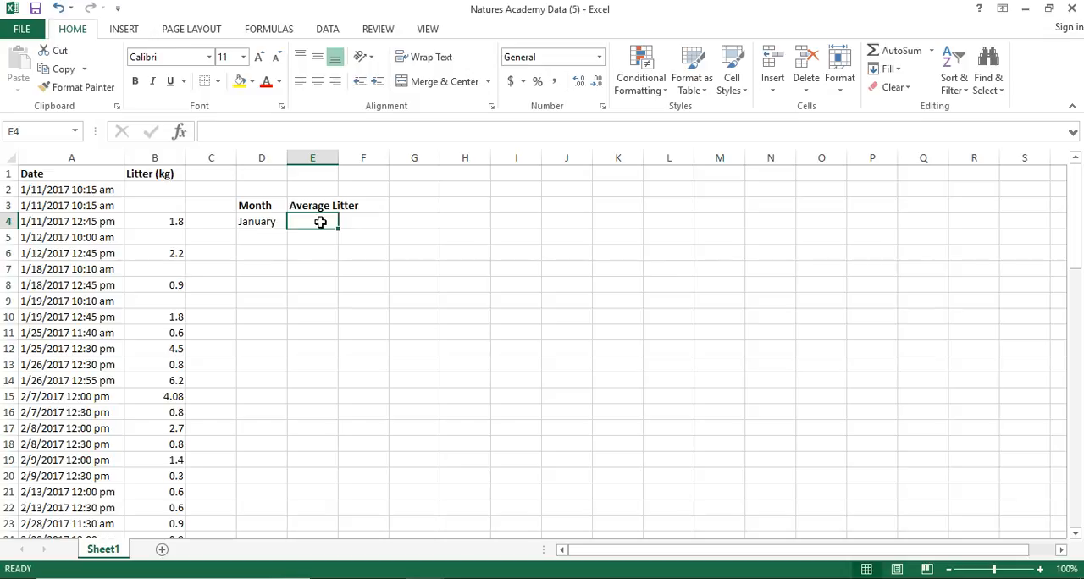
Step: Calculate January's average litter in E4 by applying the AVERAGE function to B2:B14
type("=average")
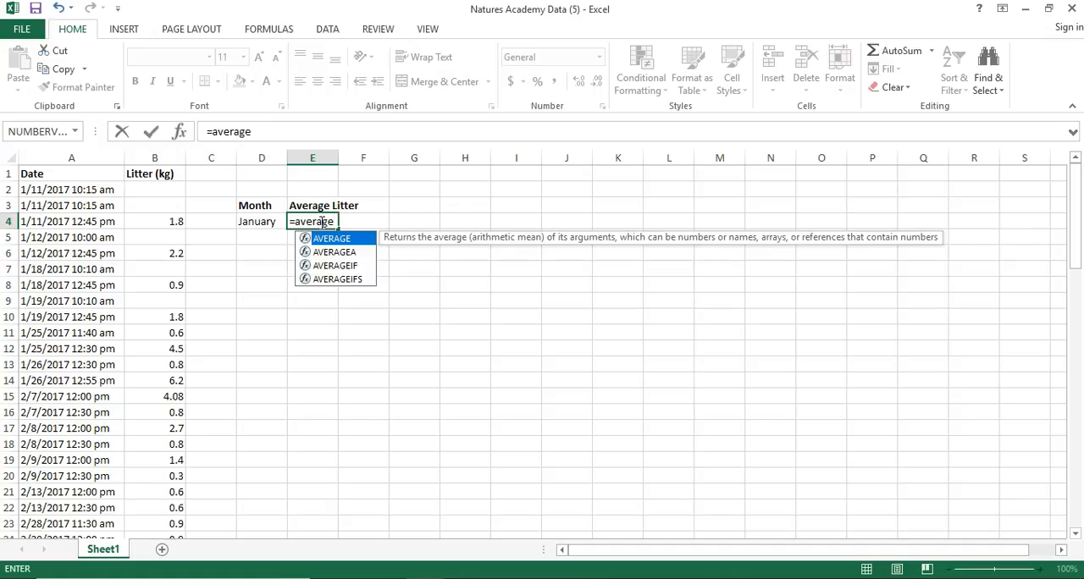
type("(")
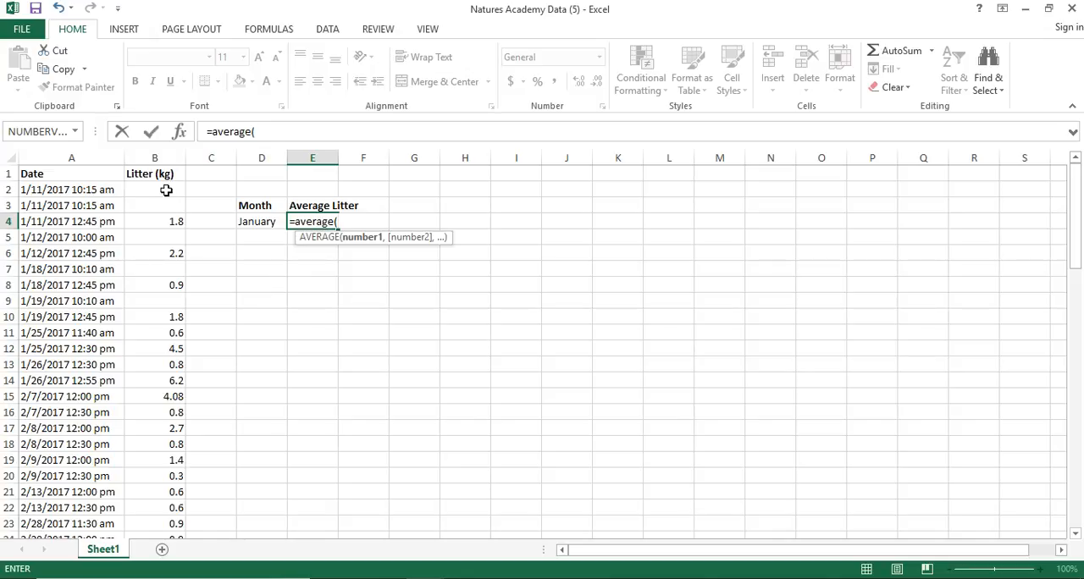
left_click_drag(155, 190, 149, 383)
left_click(346, 131)
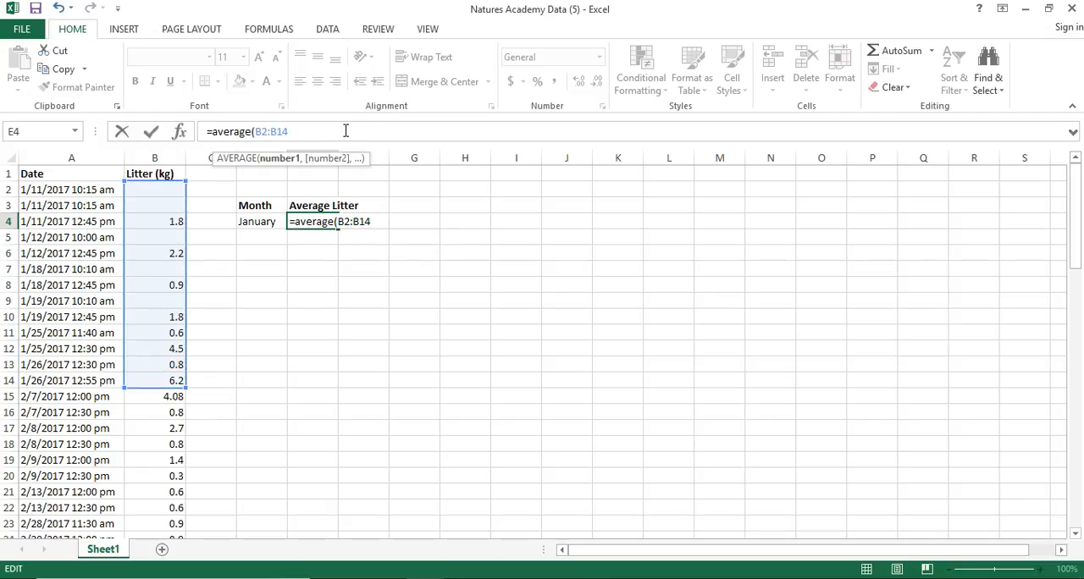
key("Return")
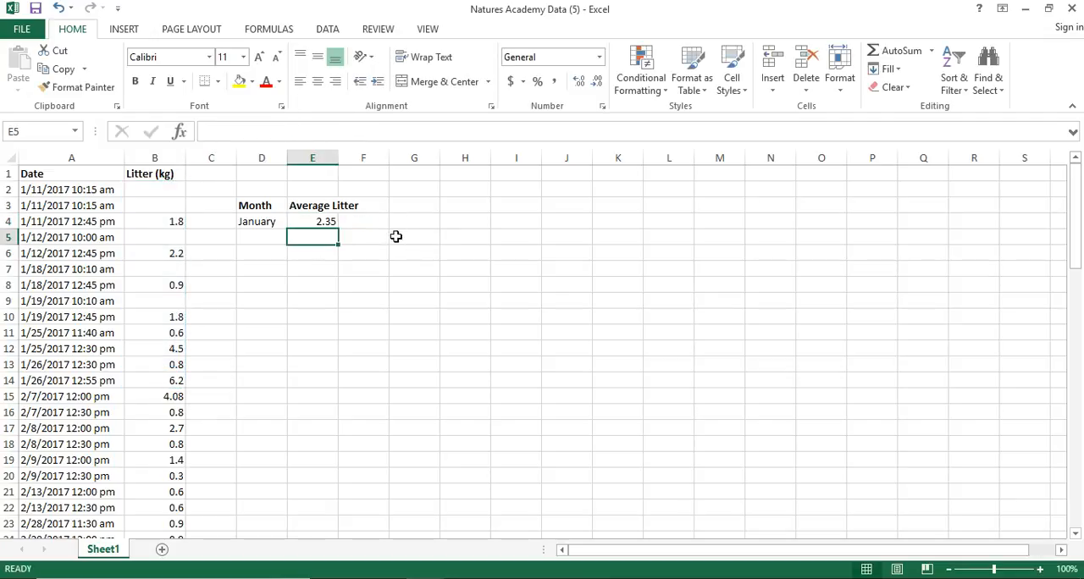
Step: Check the January average formula in E4 and replace it with the rounded value 2.4
left_click(313, 222)
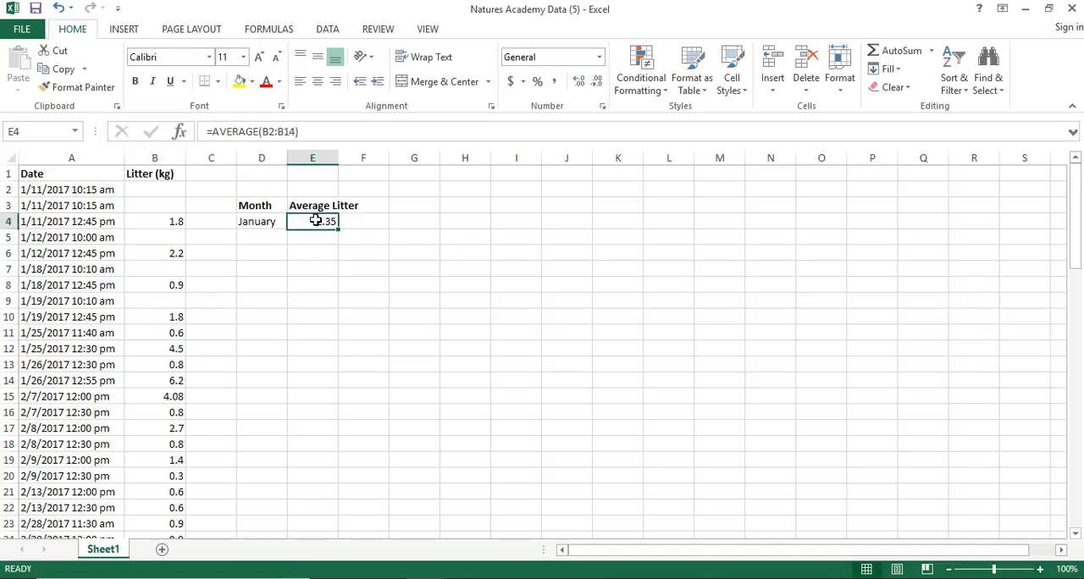
left_click(310, 137)
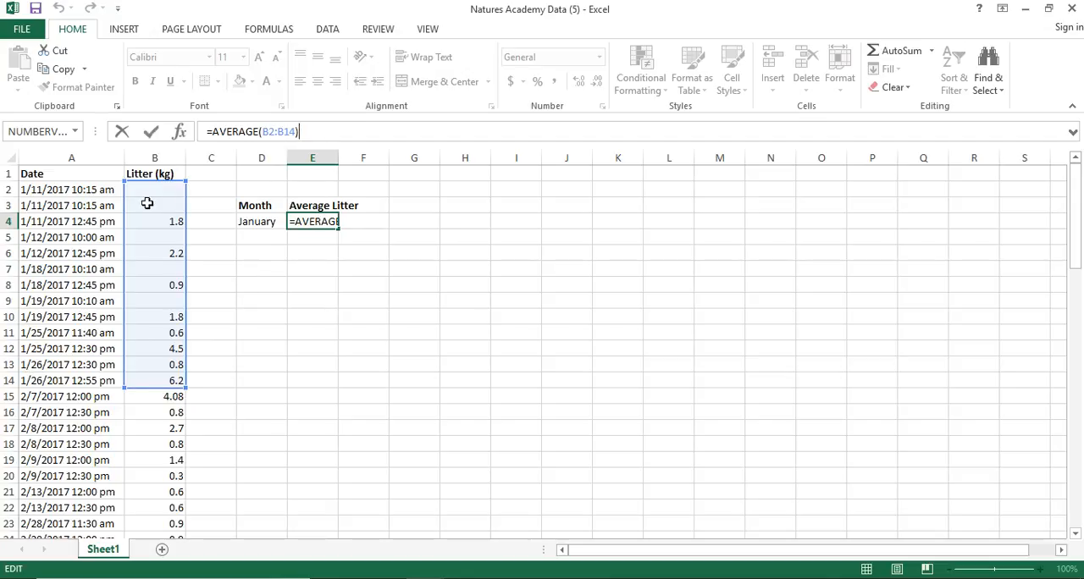
left_click(268, 280)
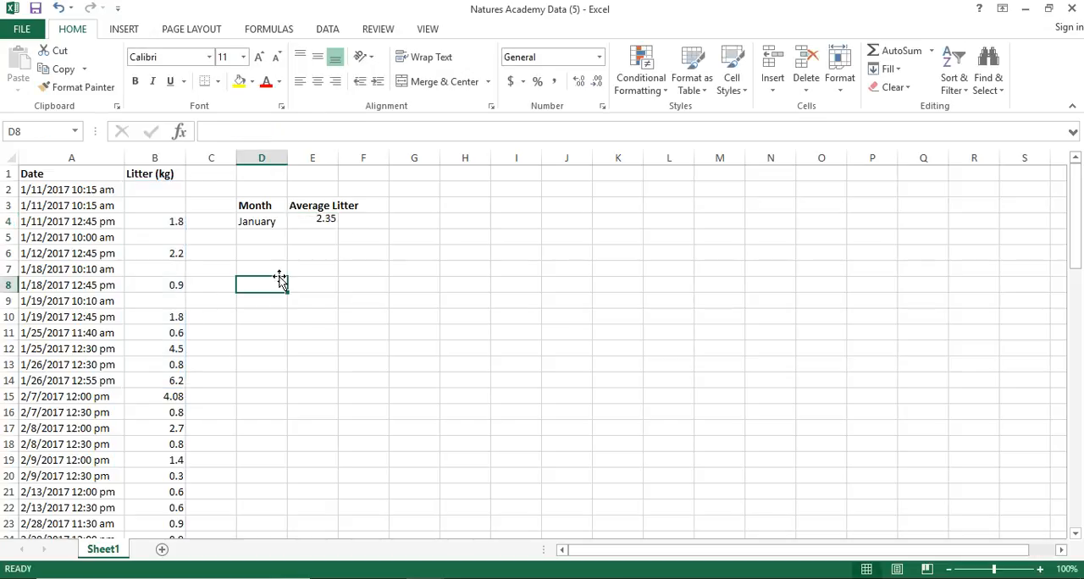
left_click(330, 227)
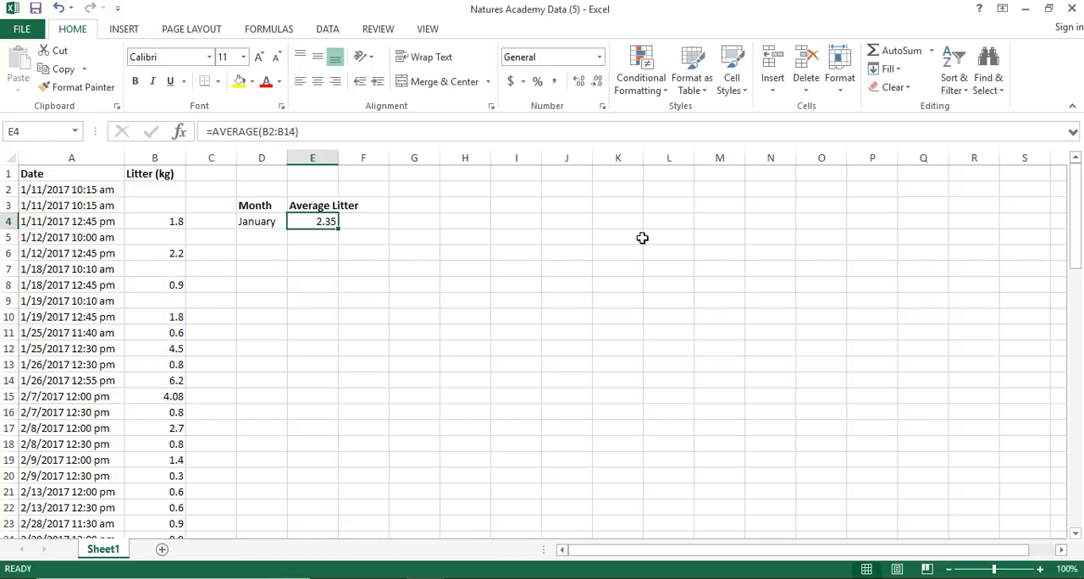
type("2.4")
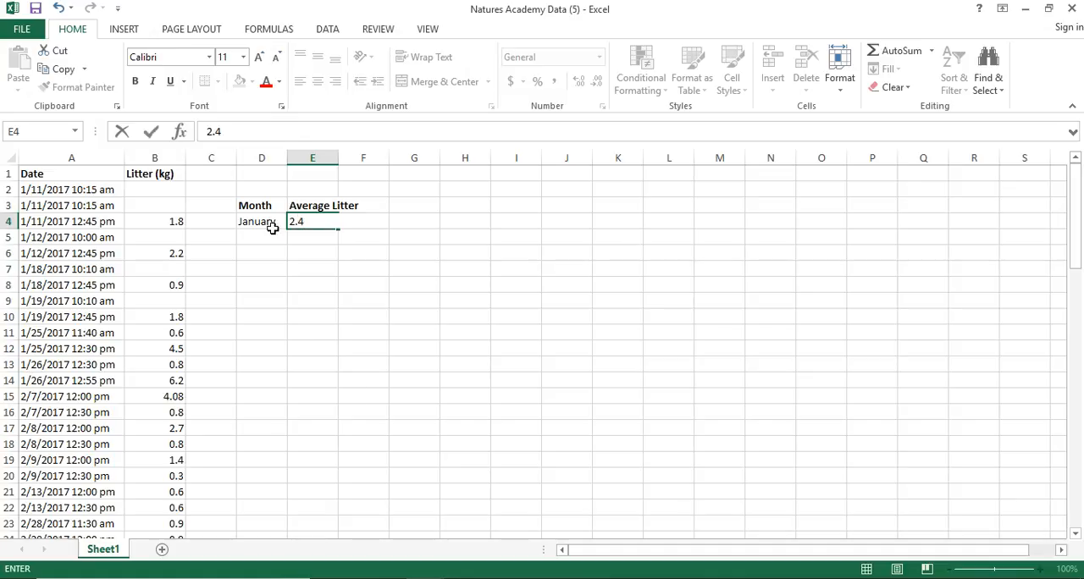
Step: Enter February in cell D5 under the Month heading
left_click(268, 244)
type("February")
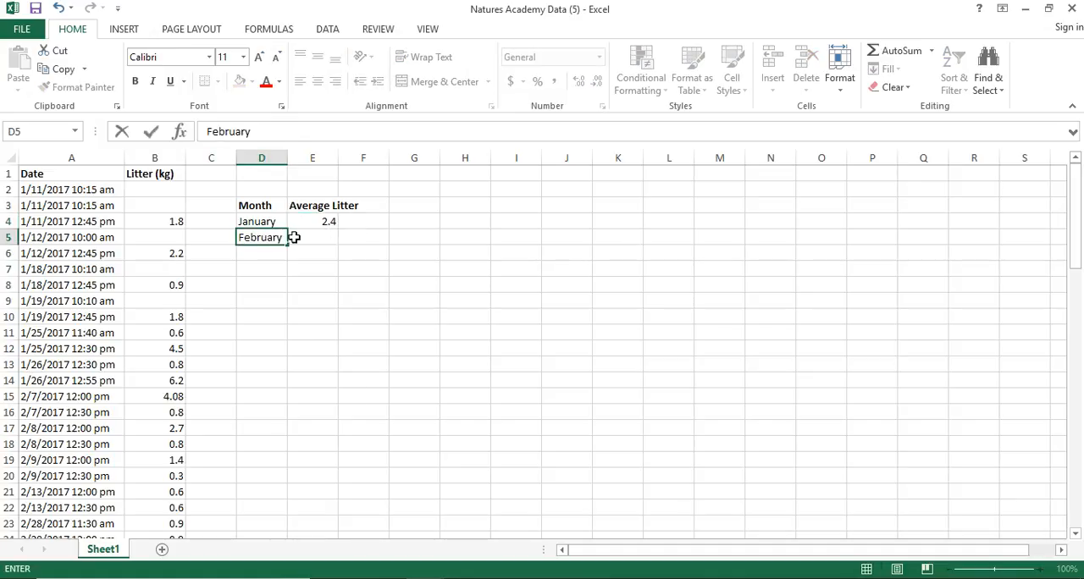
key("Tab")
Step: Calculate February's average litter in E5 by applying the AVERAGE function to B15:B24
type("=aver")
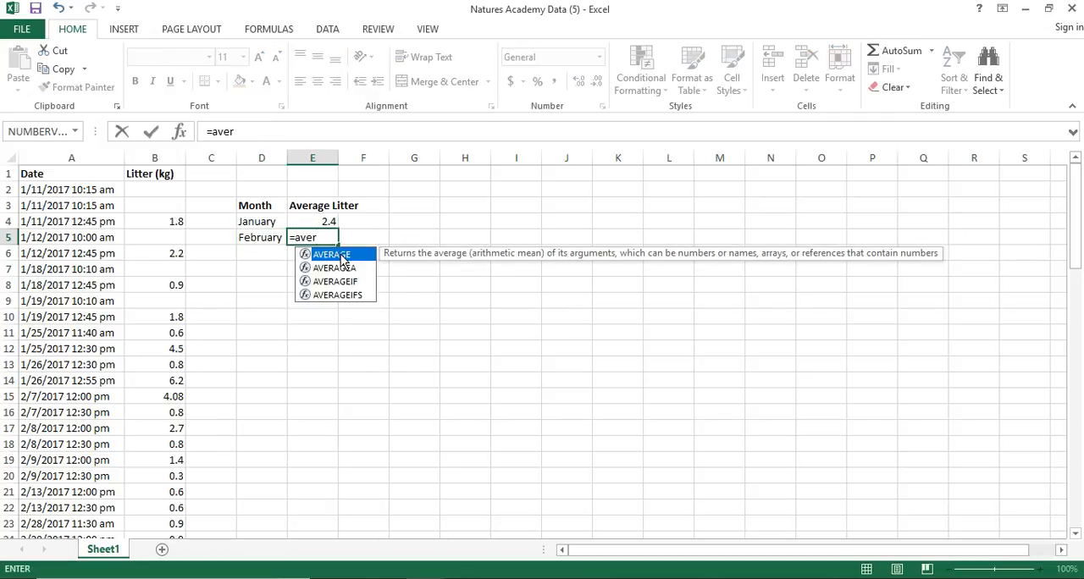
double_click(344, 260)
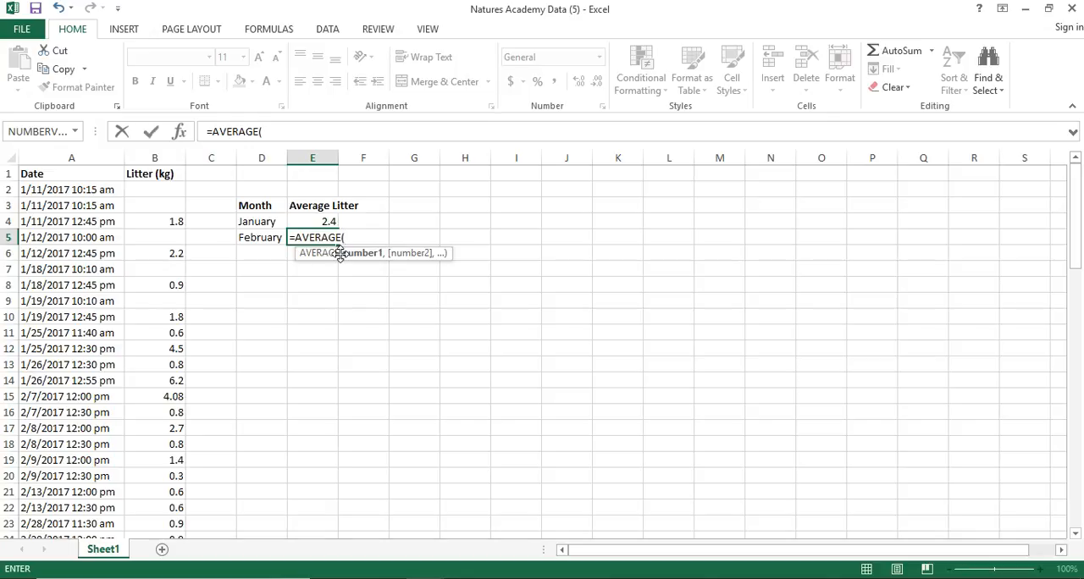
left_click(313, 133)
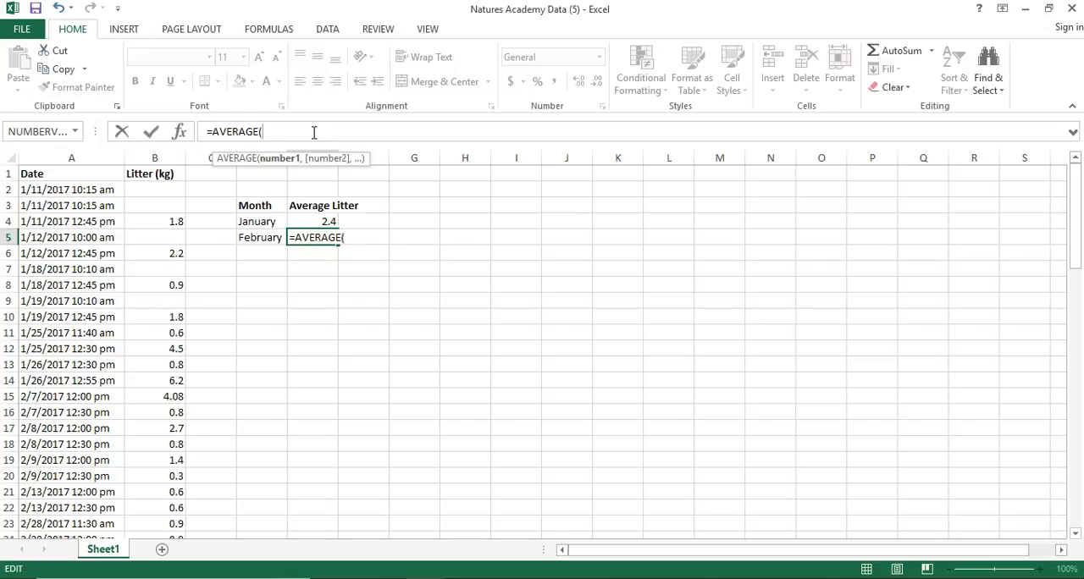
left_click_drag(160, 396, 151, 474)
left_click(322, 130)
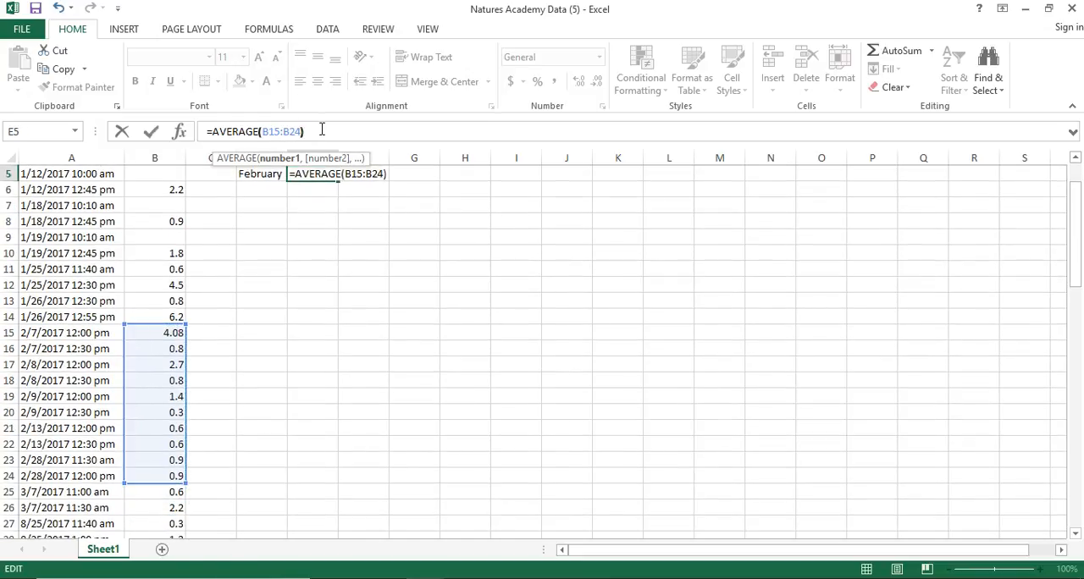
key("Return")
scroll(429, 246, "up", 2)
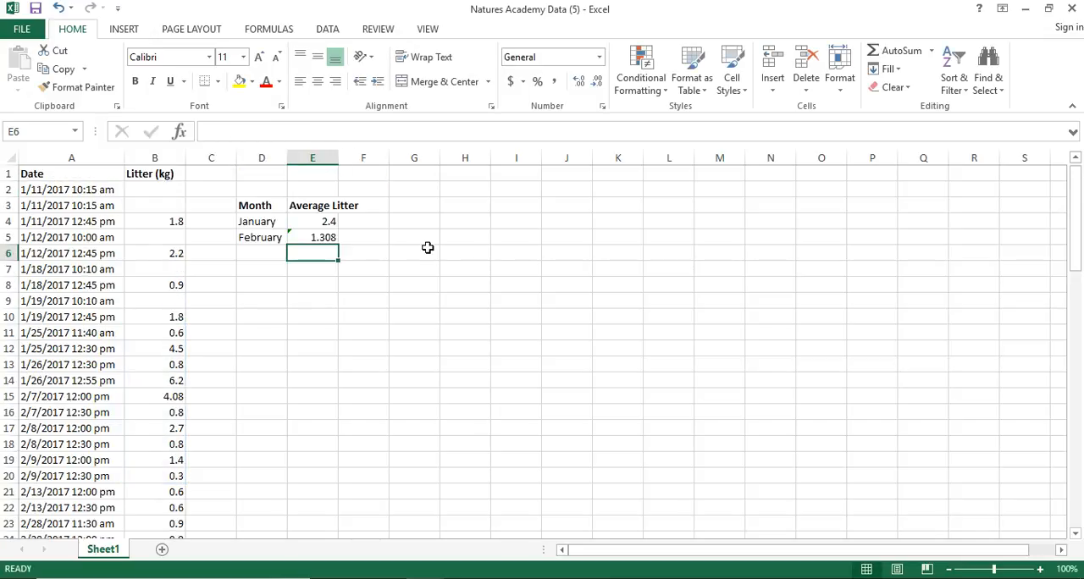
Step: Replace the February average formula in E5 with the rounded value 1.3
left_click(303, 239)
type("1.")
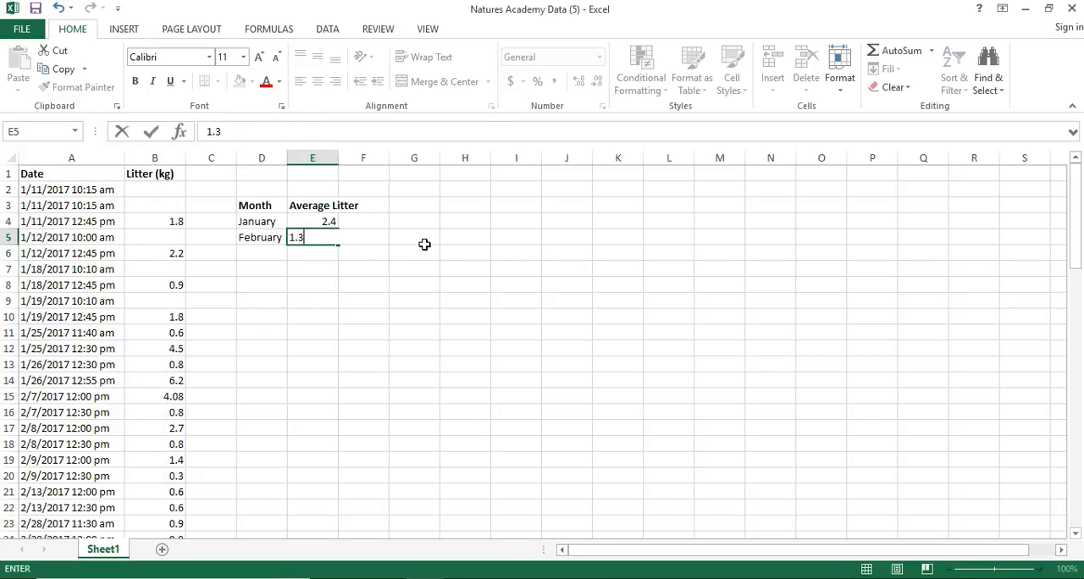
left_click(424, 244)
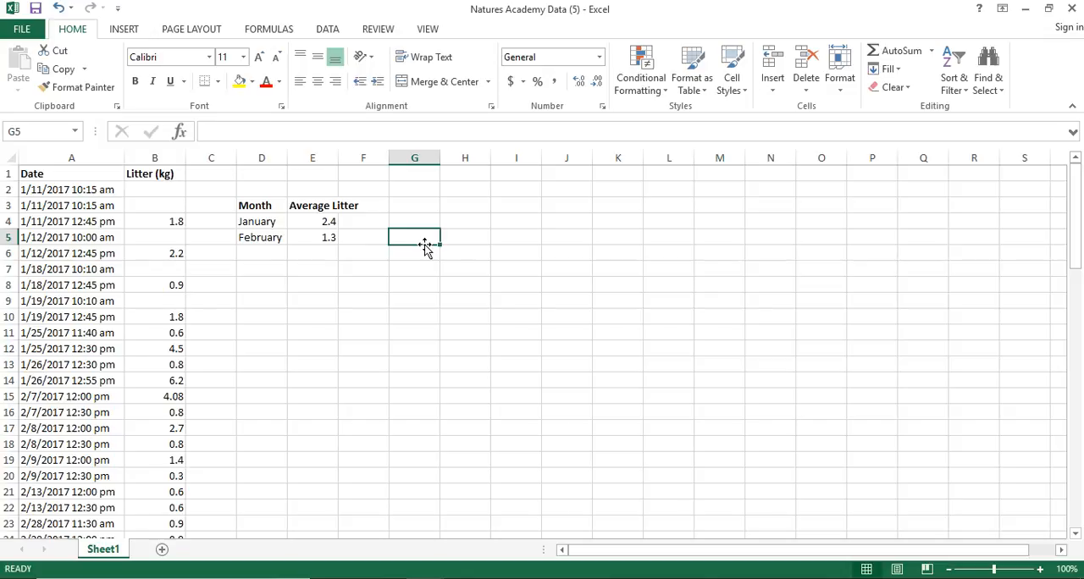
Step: Insert the recommended clustered column chart for the monthly averages in E2:F10 and move it clear of the table
scroll(341, 349, "down", 5)
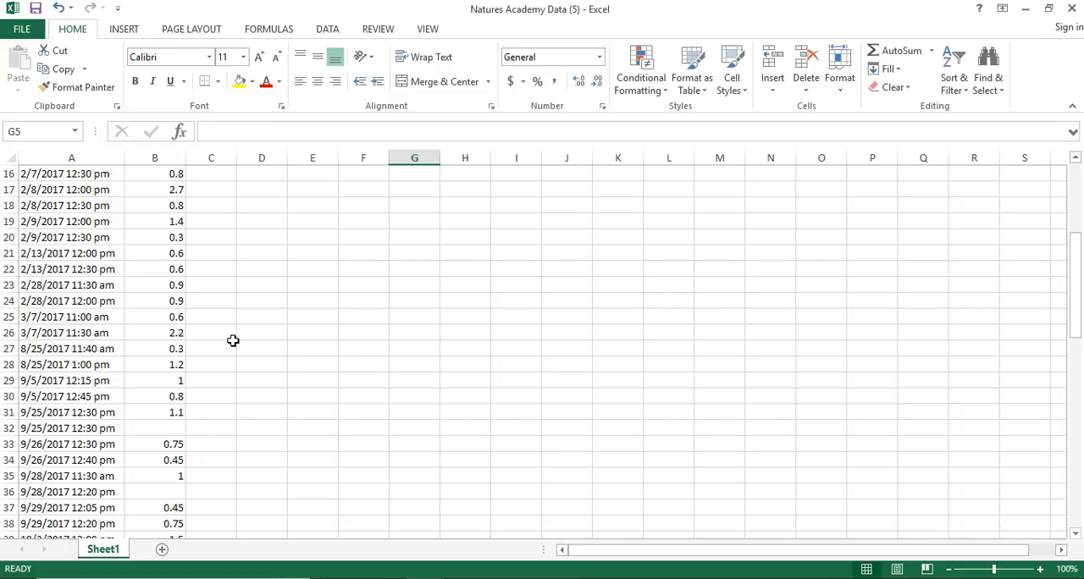
scroll(233, 340, "up", 5)
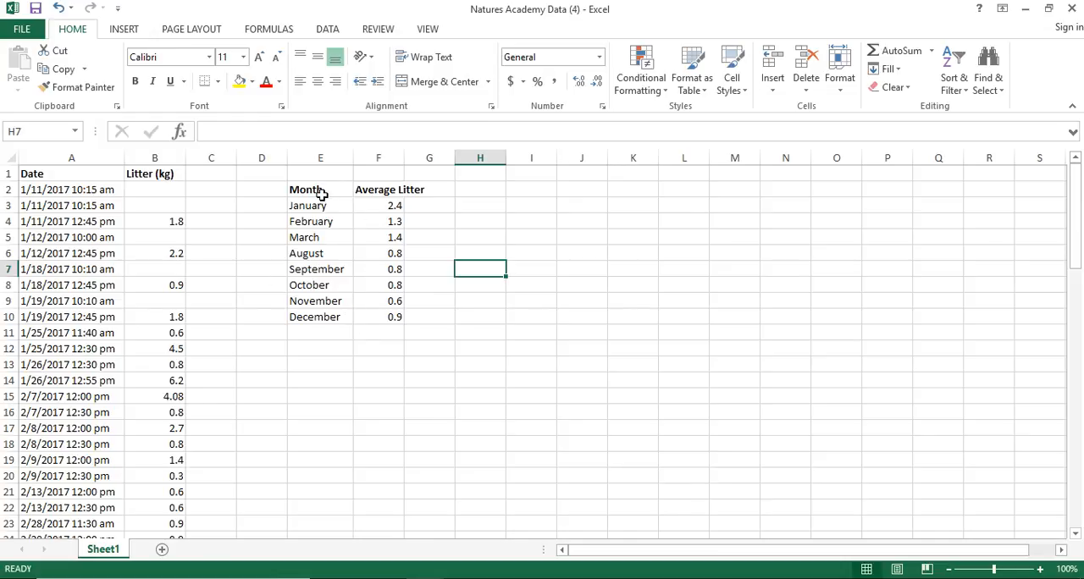
left_click_drag(319, 190, 375, 305)
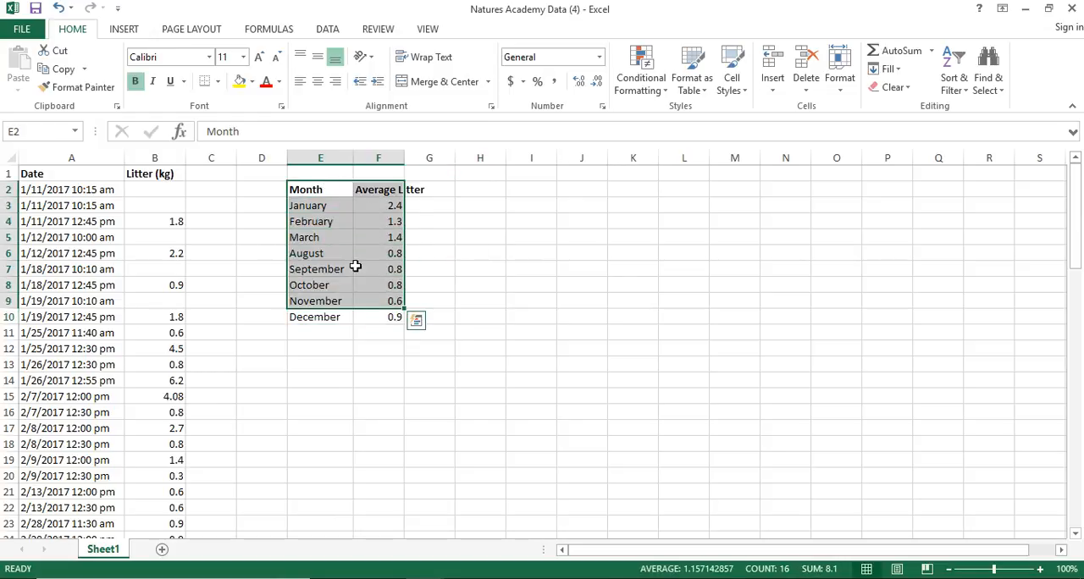
left_click_drag(303, 191, 381, 318)
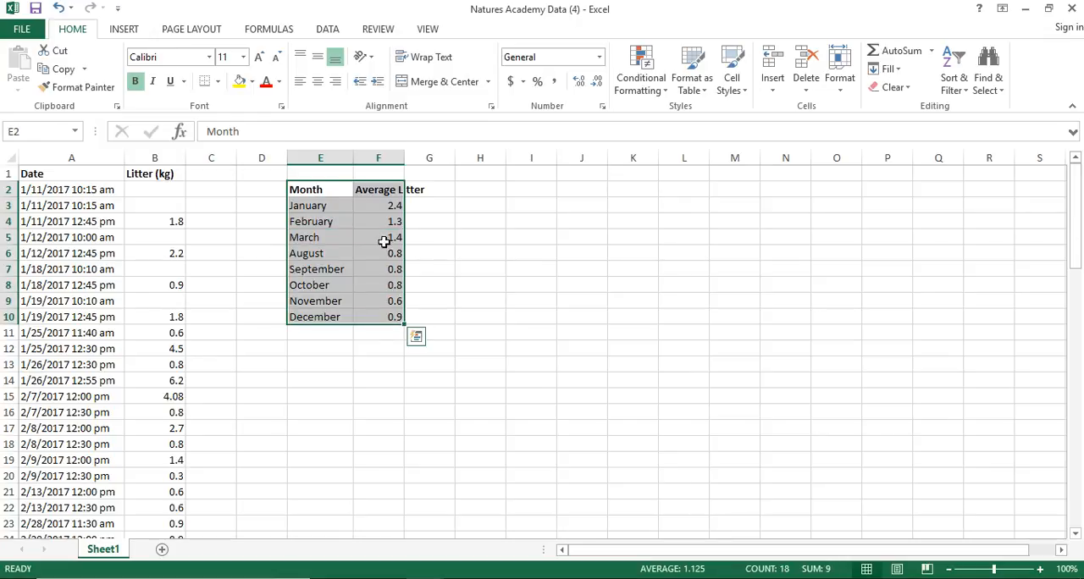
left_click(125, 31)
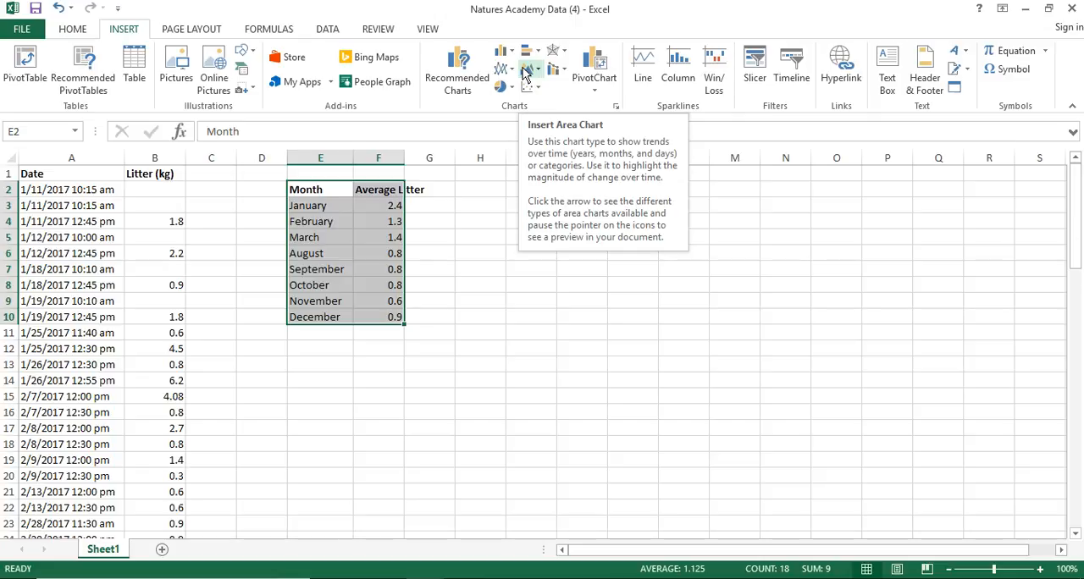
left_click(458, 77)
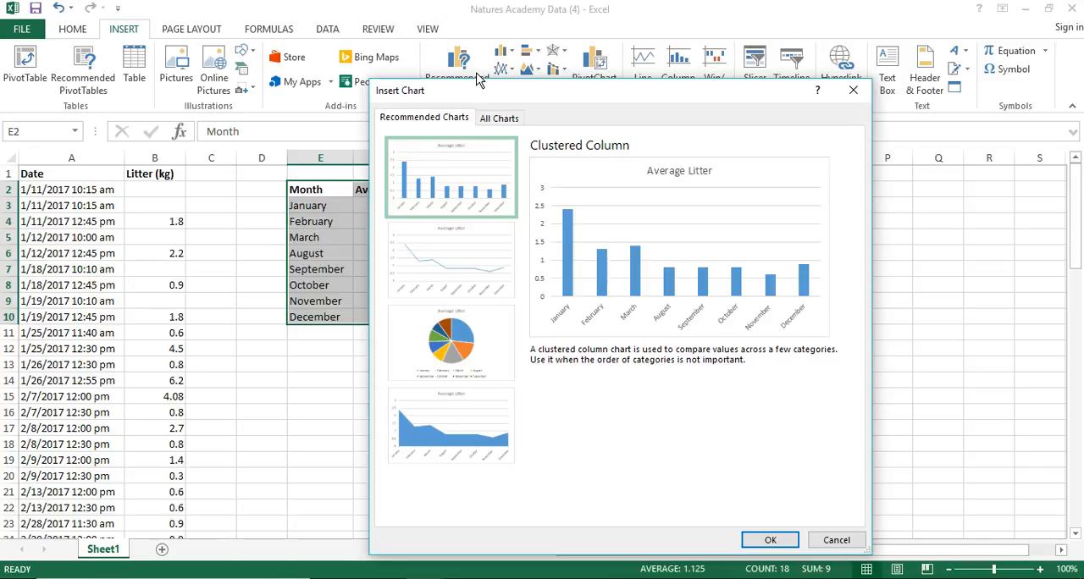
left_click(761, 543)
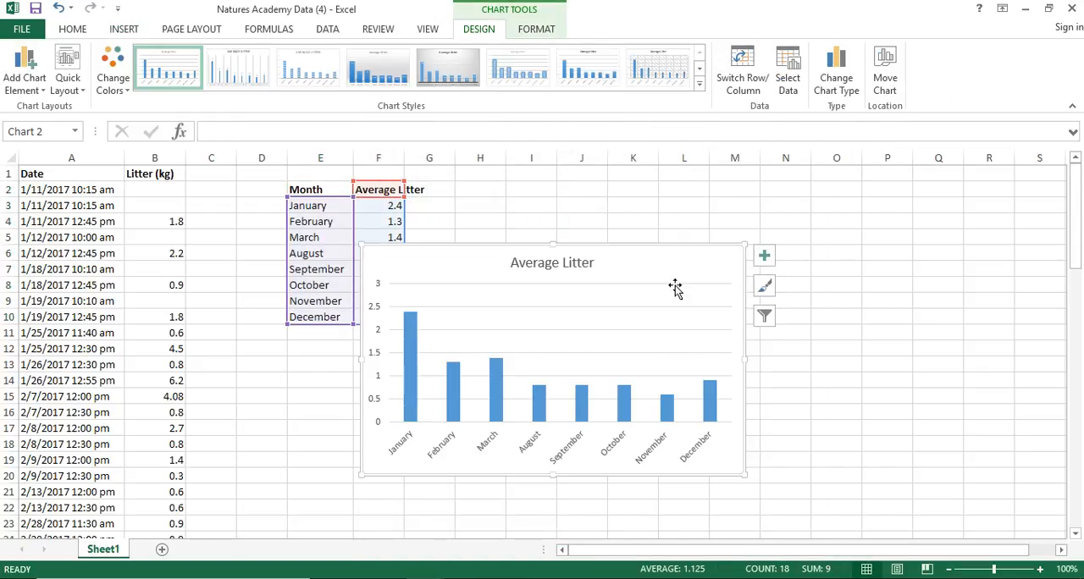
left_click_drag(634, 262, 766, 258)
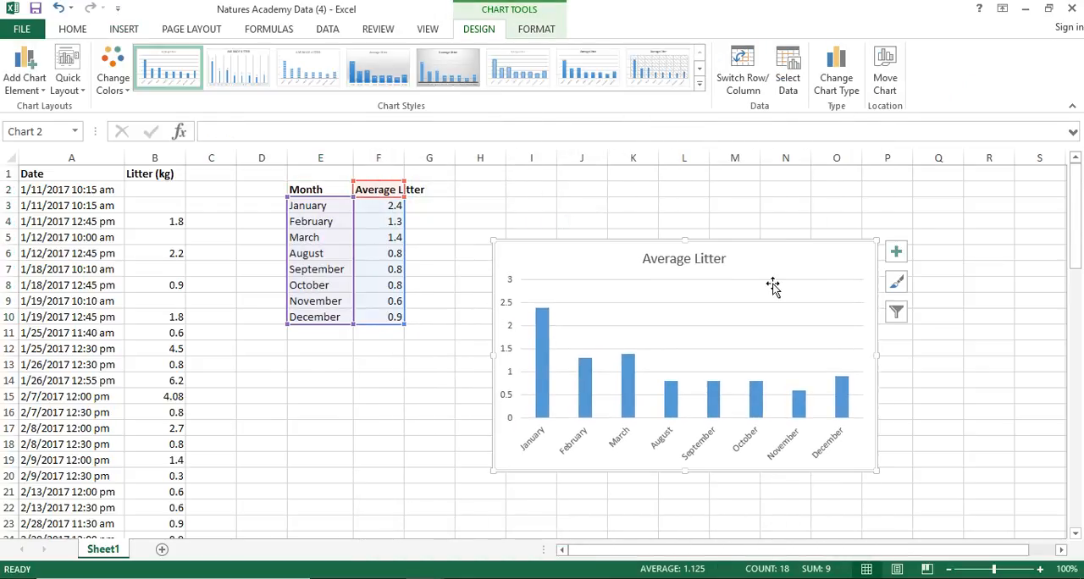
Step: Extend the chart title to read "Average Litter at Coquina Bayside"
left_click(897, 254)
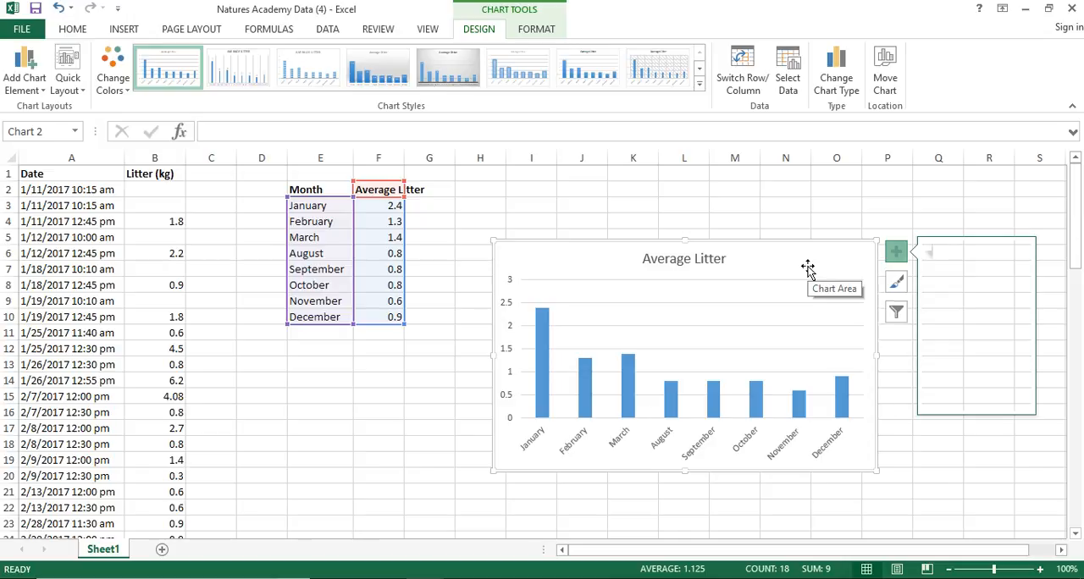
left_click(706, 260)
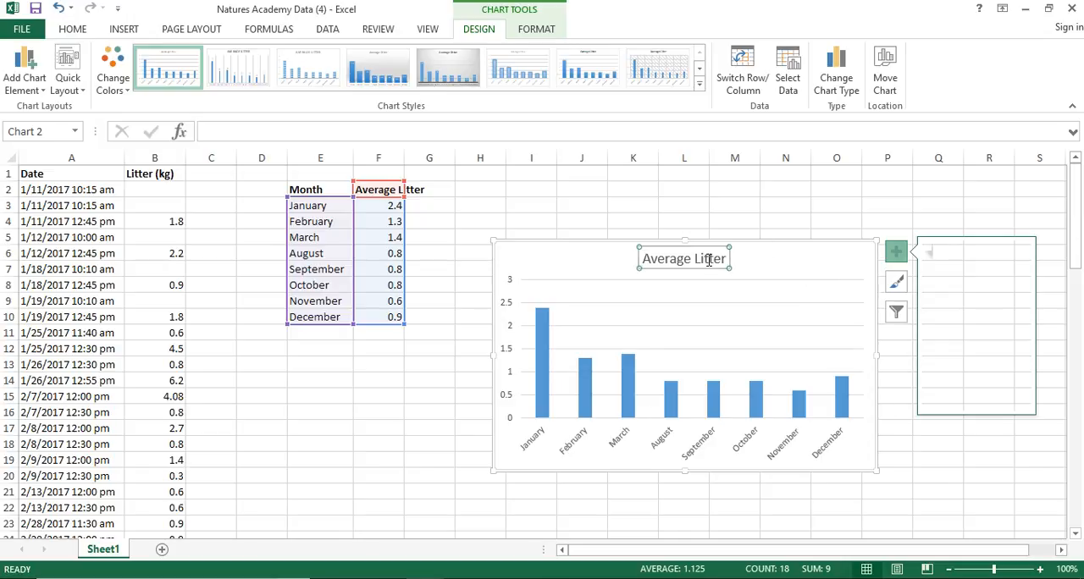
triple_click(708, 260)
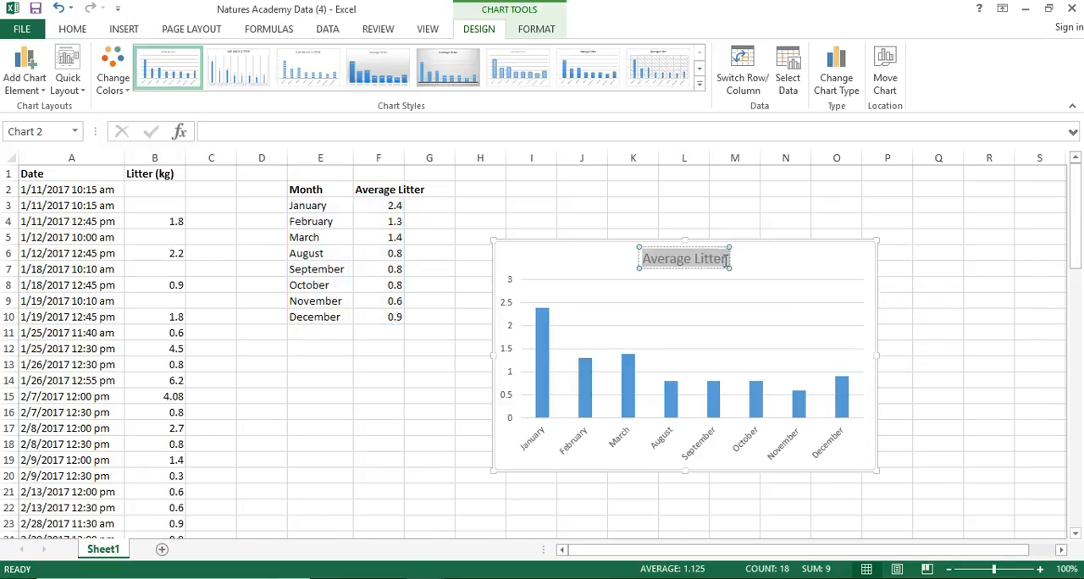
left_click(727, 258)
type("at Coquina Bayside")
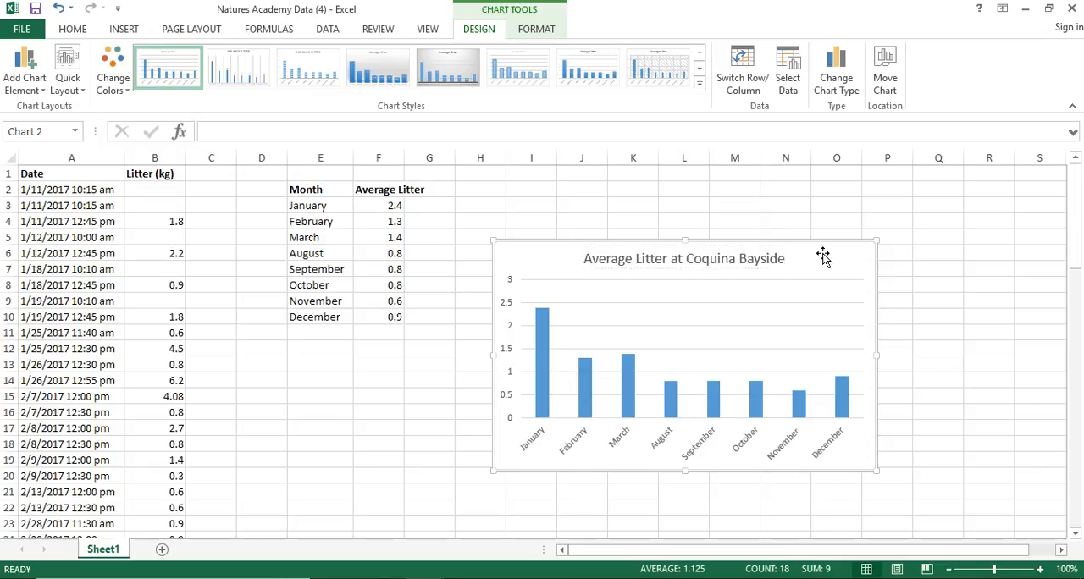
left_click(823, 254)
Step: Add axis titles to the chart and name the horizontal axis Month
left_click(896, 252)
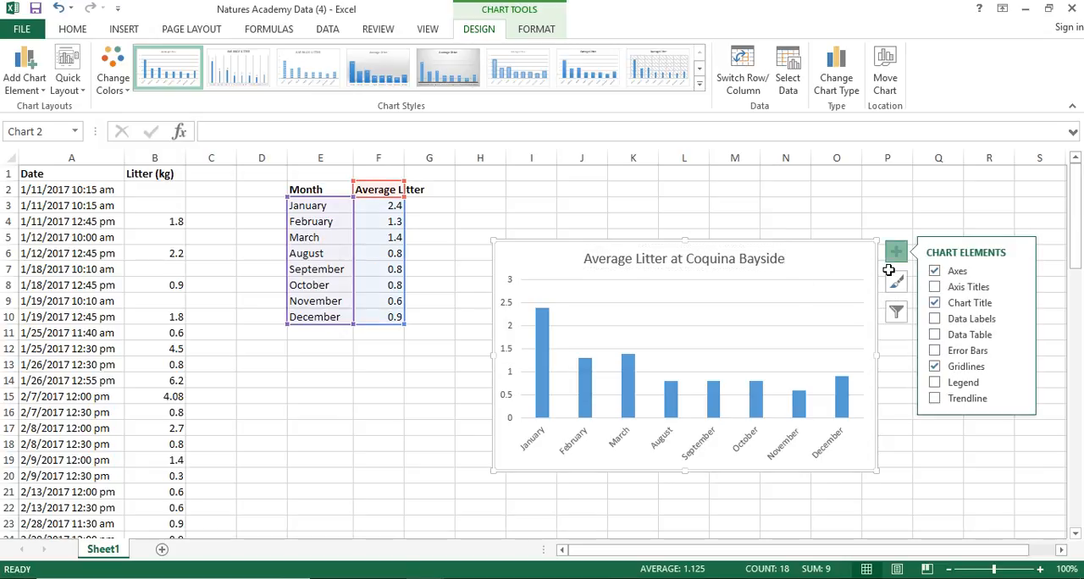
left_click(934, 287)
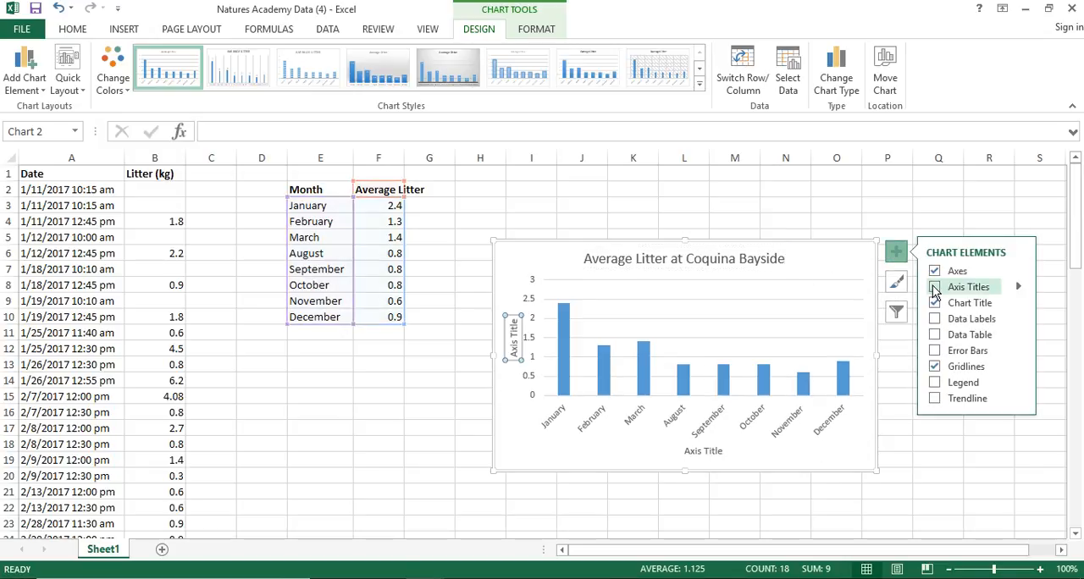
left_click(705, 453)
triple_click(706, 454)
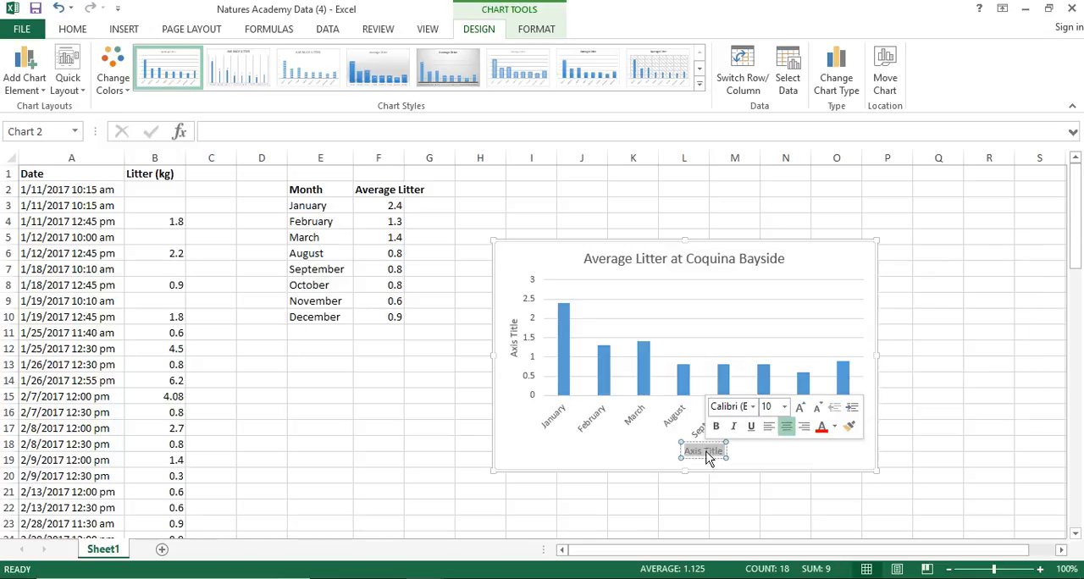
type("Month")
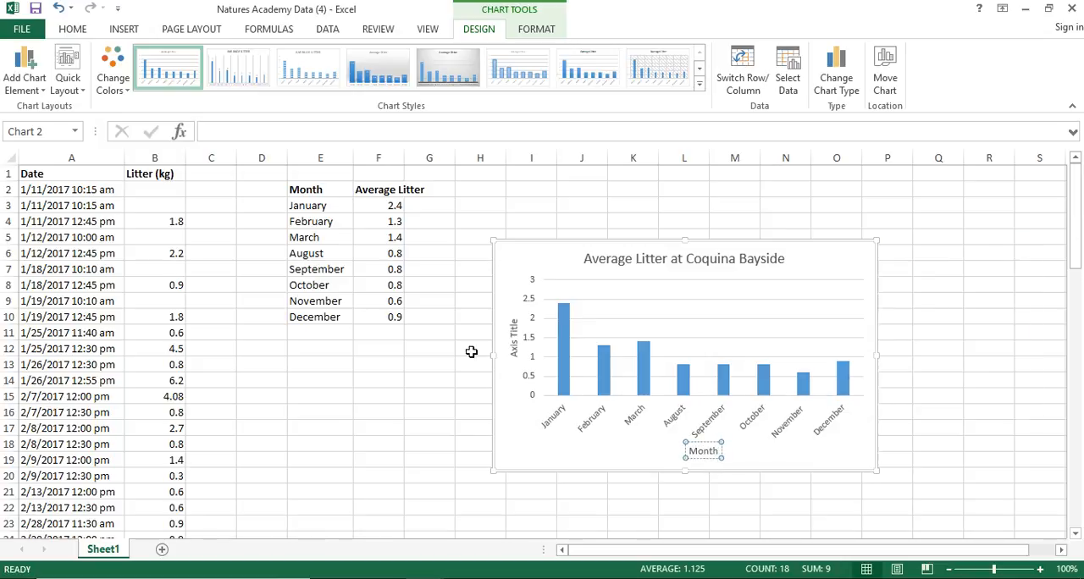
Step: Title the vertical axis "Average Litter (kg)" and move the chart slightly up and closer to the monthly averages table
double_click(514, 339)
triple_click(515, 343)
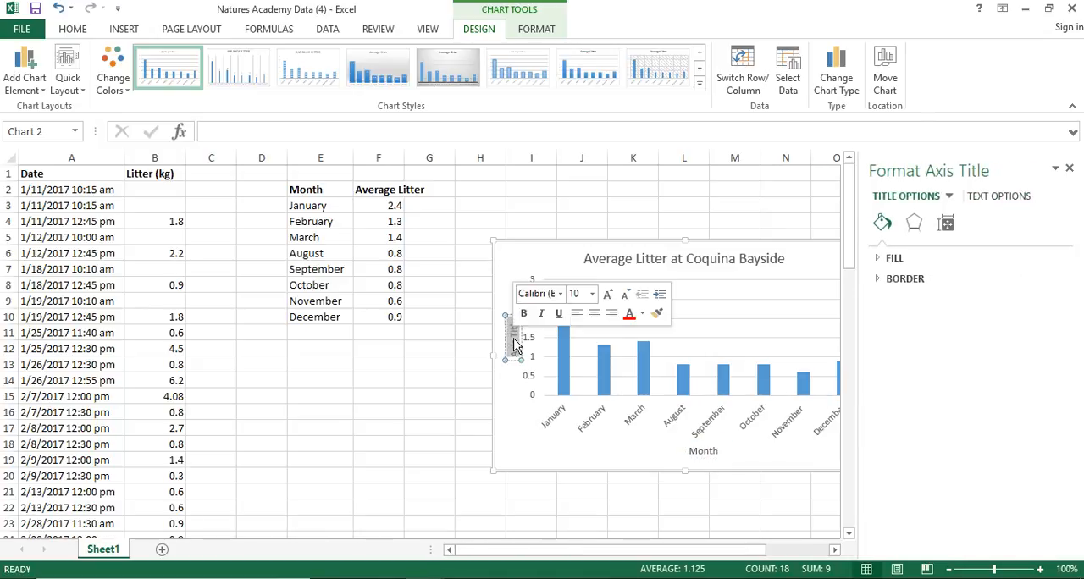
type("Average")
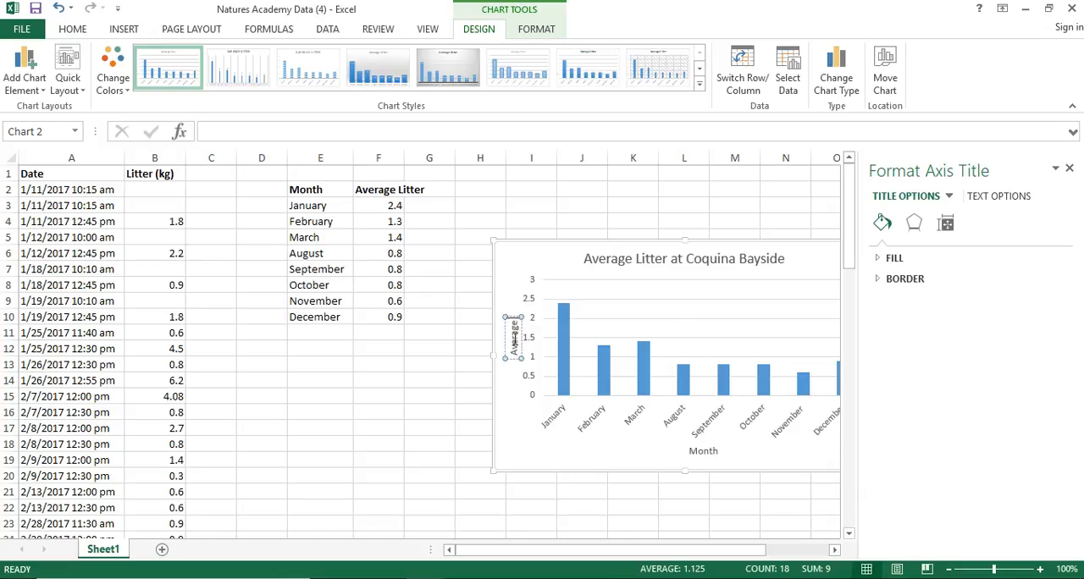
type(" Litter")
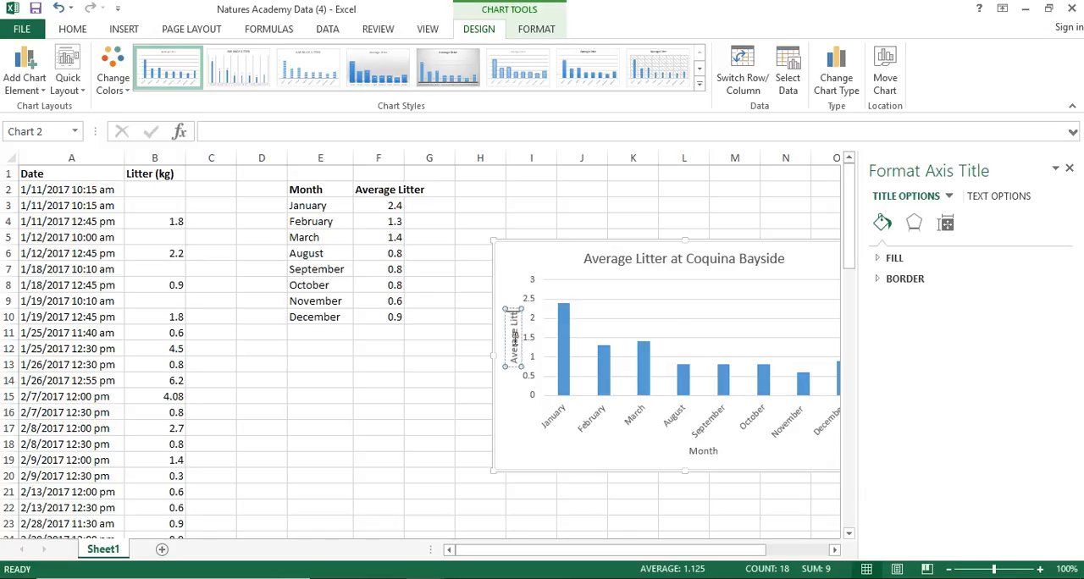
type(" (kg)")
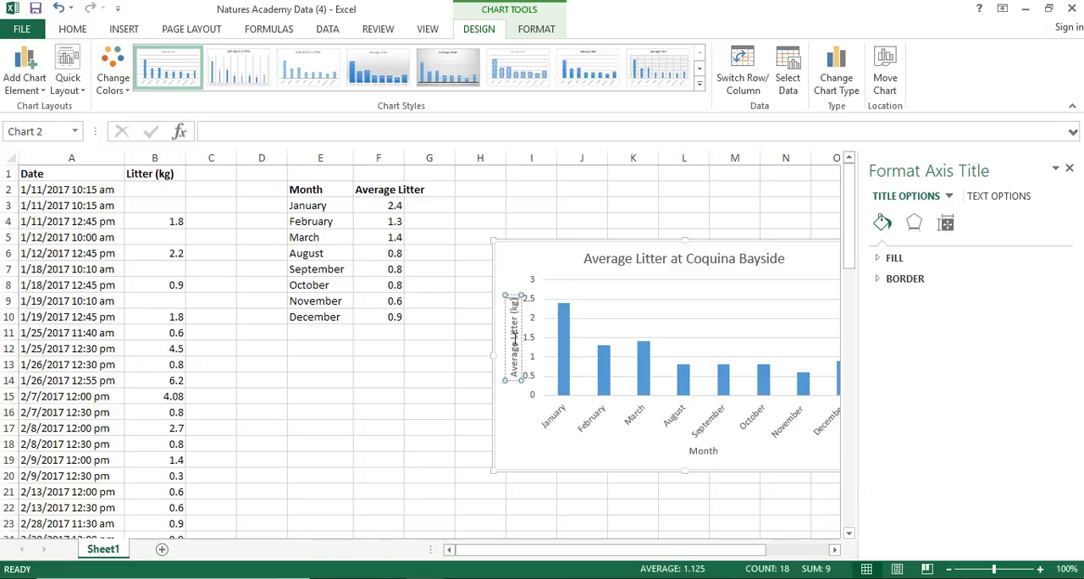
left_click(1072, 163)
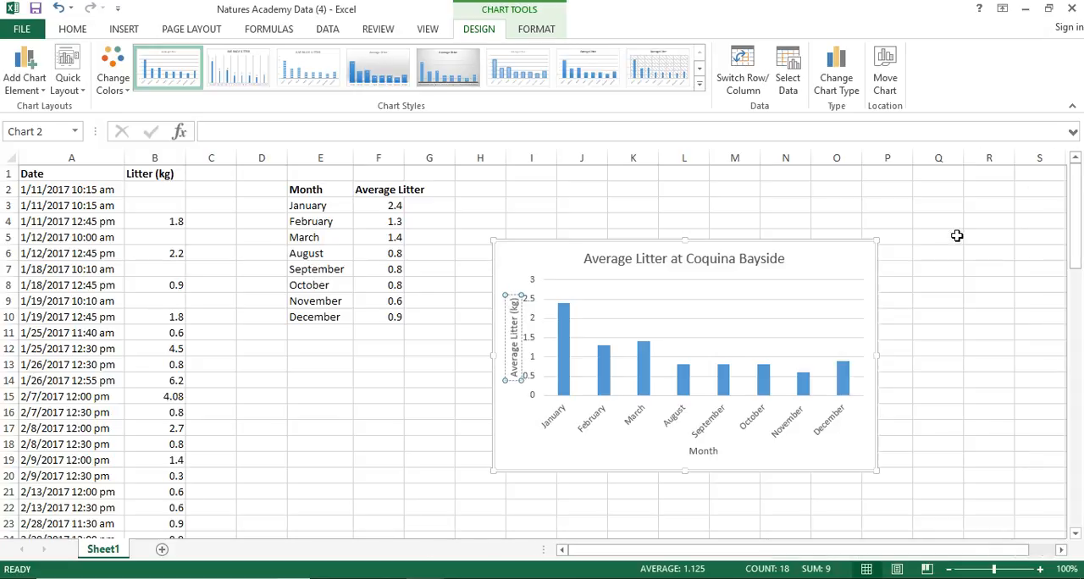
left_click(828, 263)
left_click_drag(827, 264, 807, 229)
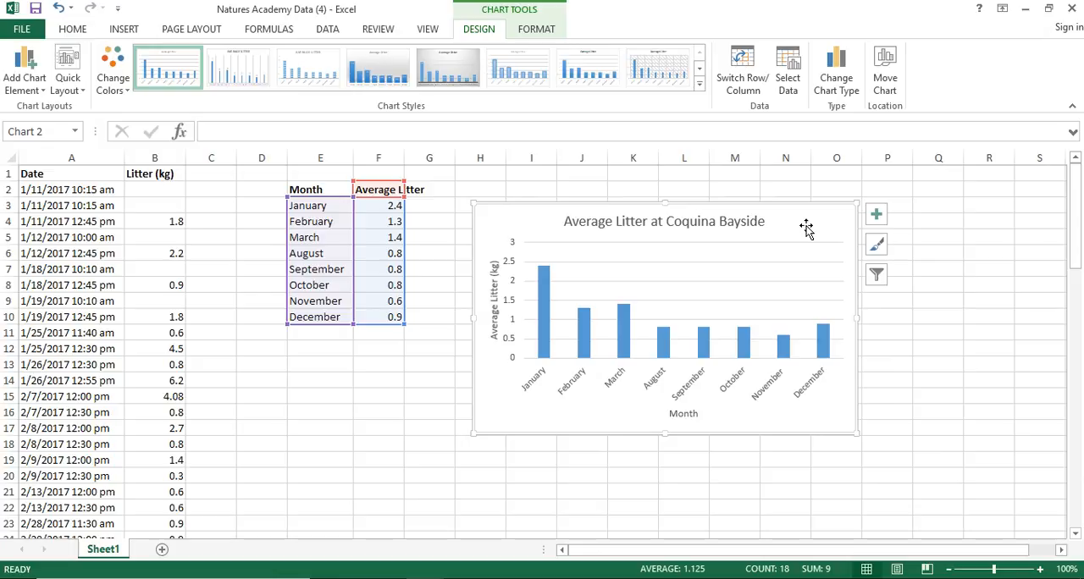
Step: Examine the formatting options for the chart's vertical and horizontal axes and look through the further chart styles
left_click(510, 306)
double_click(510, 306)
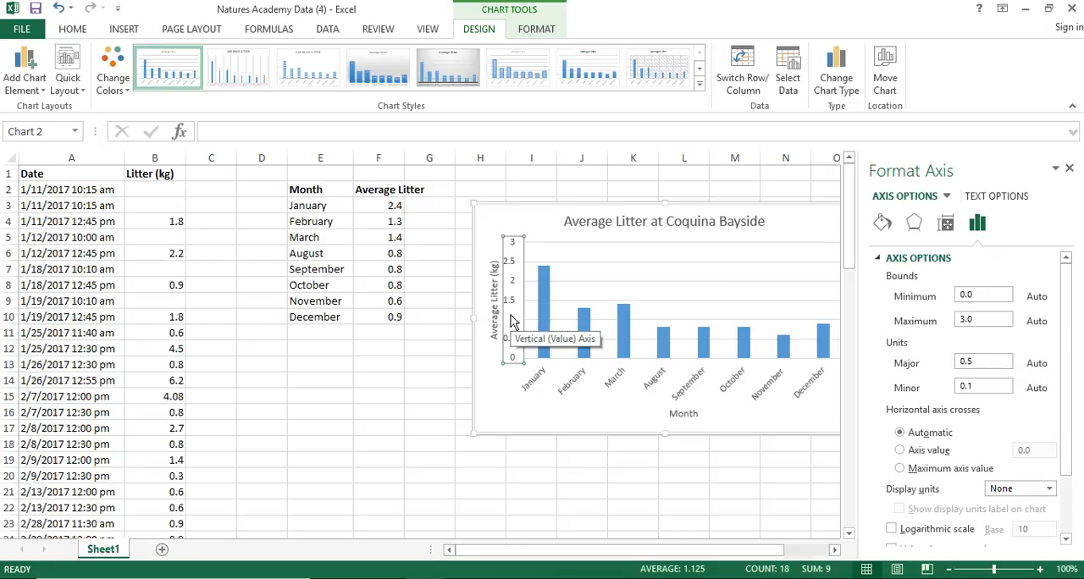
left_click(696, 386)
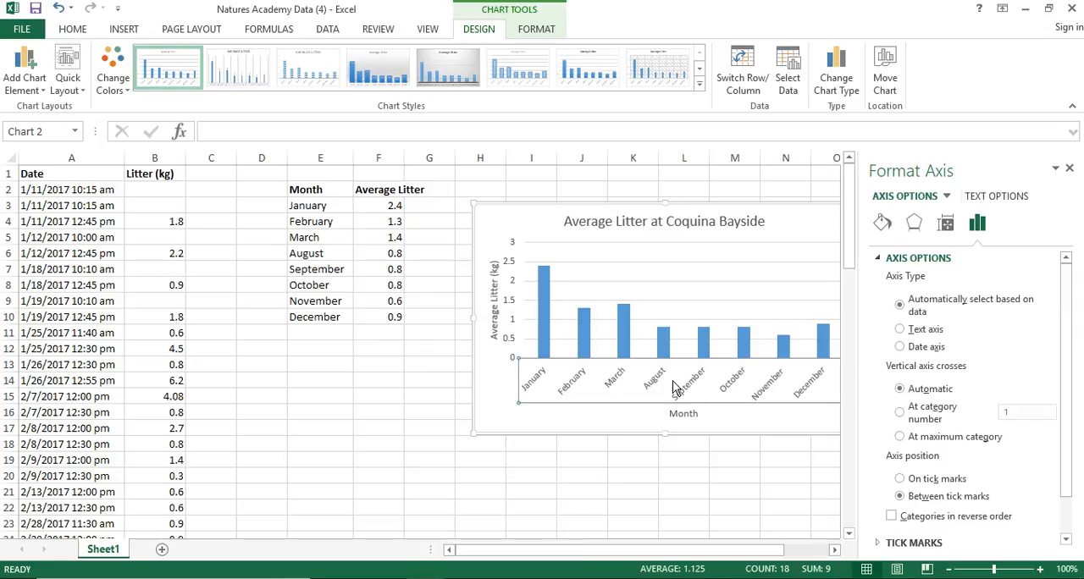
left_click(1069, 167)
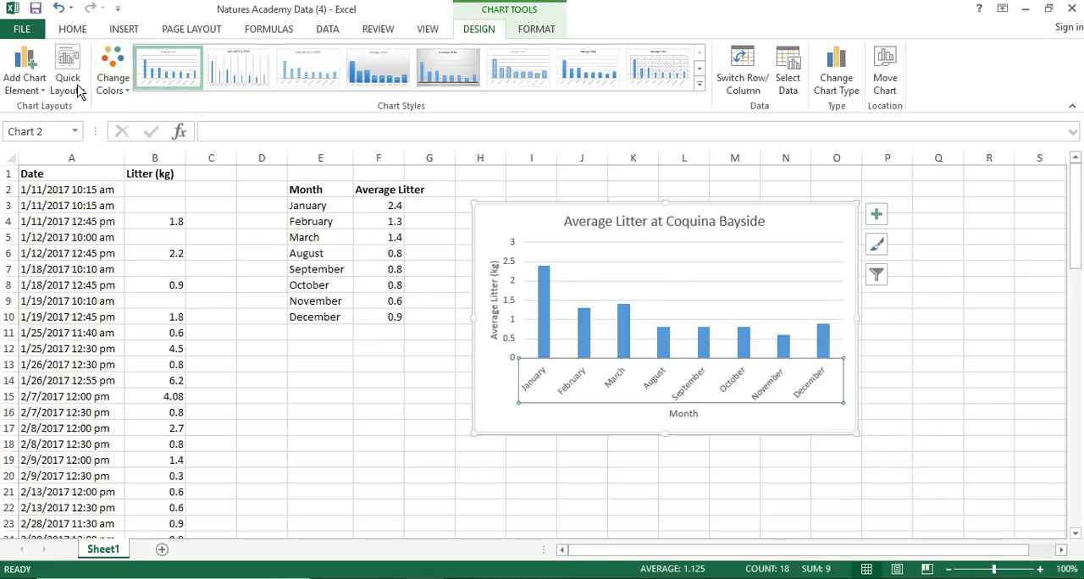
left_click(700, 72)
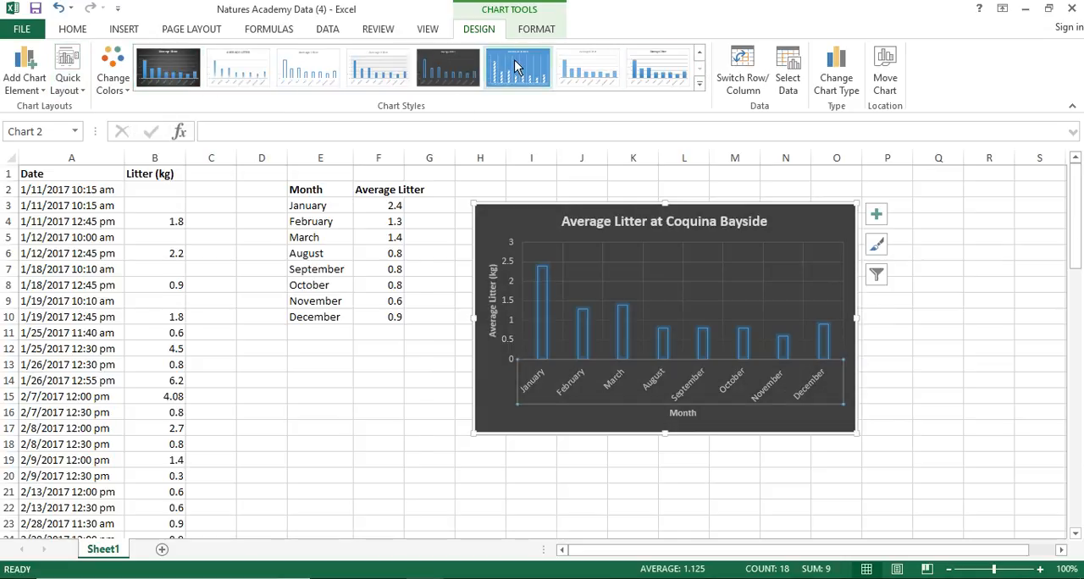
left_click(811, 227)
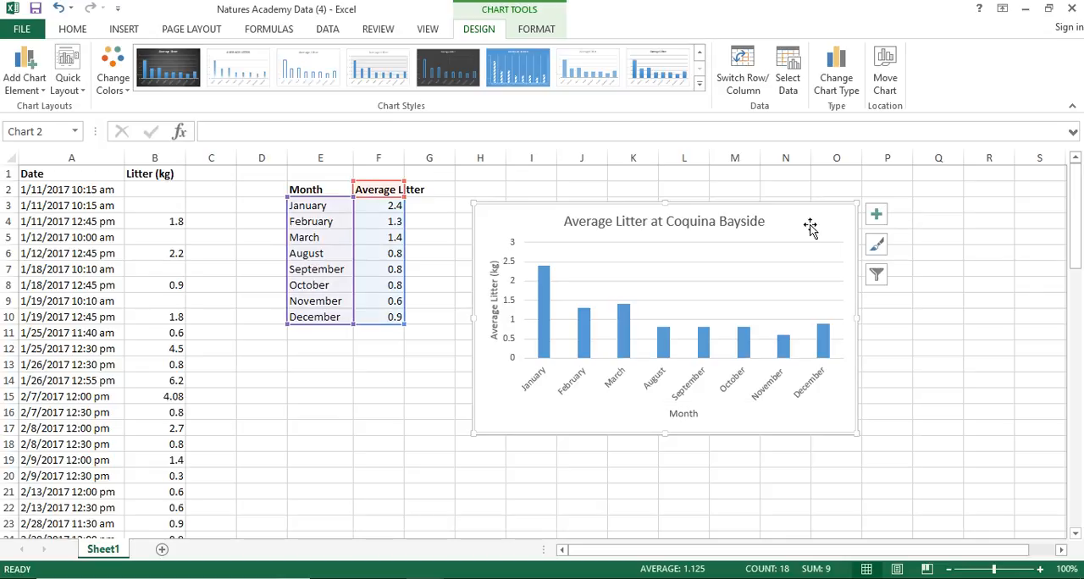